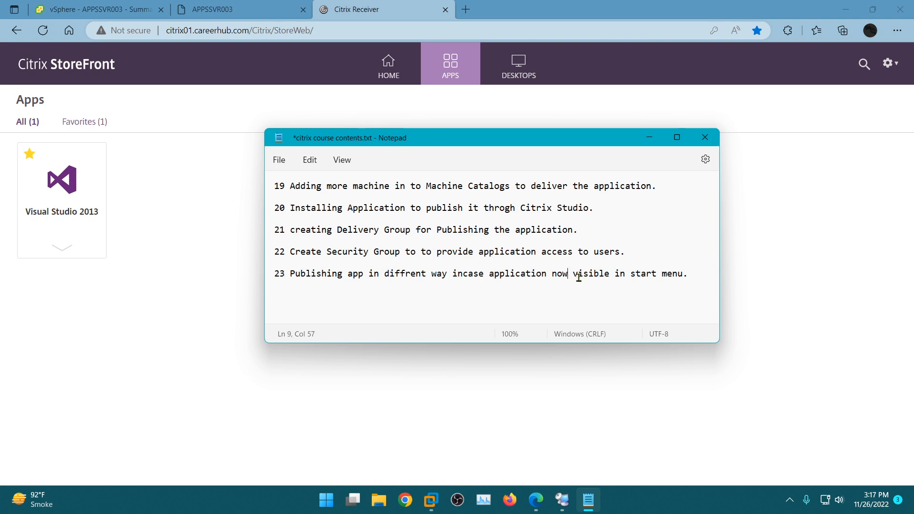
# - Correct "now" to "not" in item 23 of the course contents notes, and put the notes away
pyautogui.press('BackSpace')
pyautogui.write('t')
pyautogui.click(360, 221)
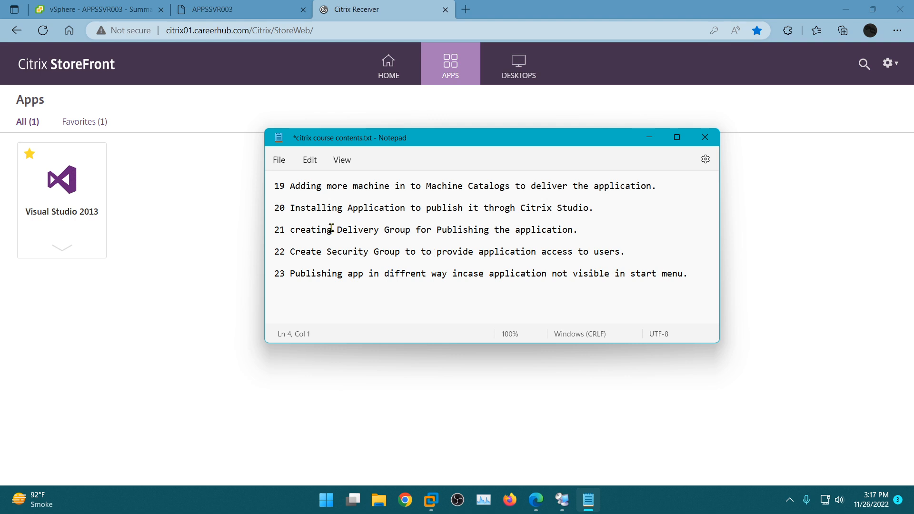
pyautogui.moveTo(285, 230); pyautogui.dragTo(573, 229)
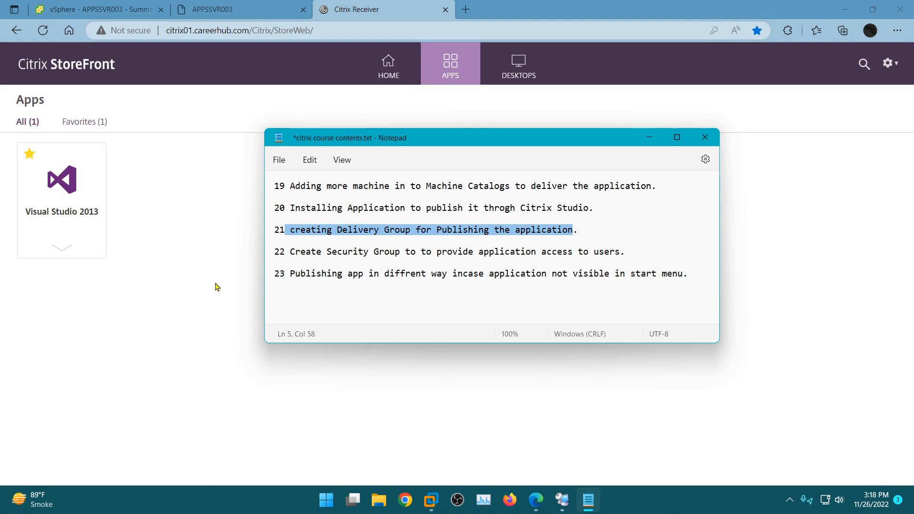
pyautogui.click(220, 264)
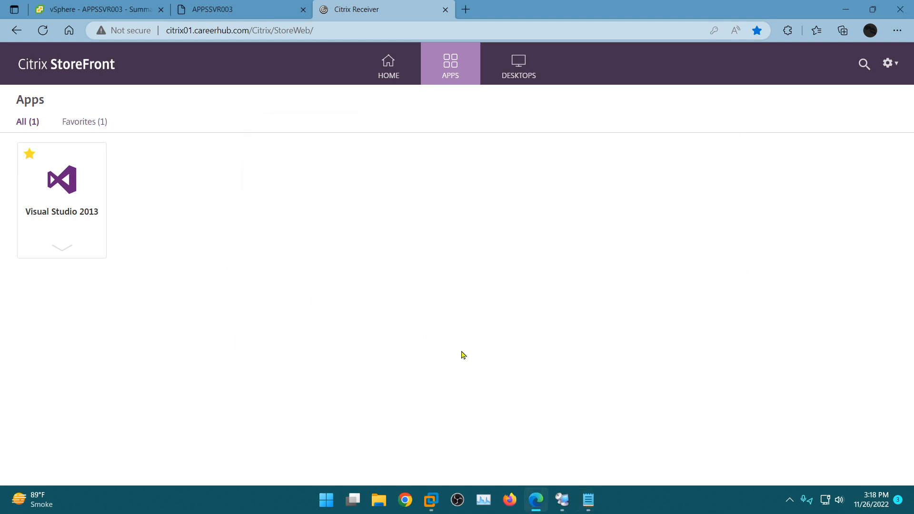
# - Switch to Remote Desktop Connection Manager and start adding applications in Citrix Studio, targeting the MS Visual Studio delivery group
pyautogui.click(562, 500)
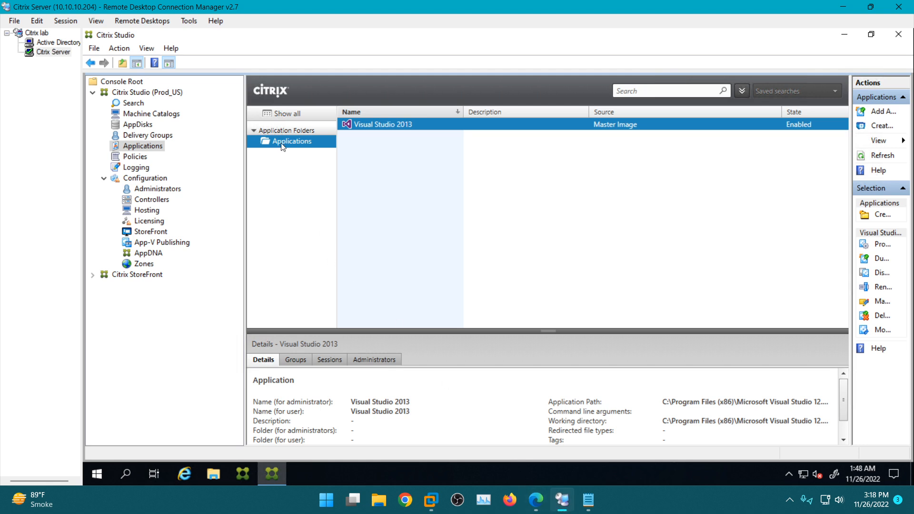
pyautogui.rightClick(137, 147)
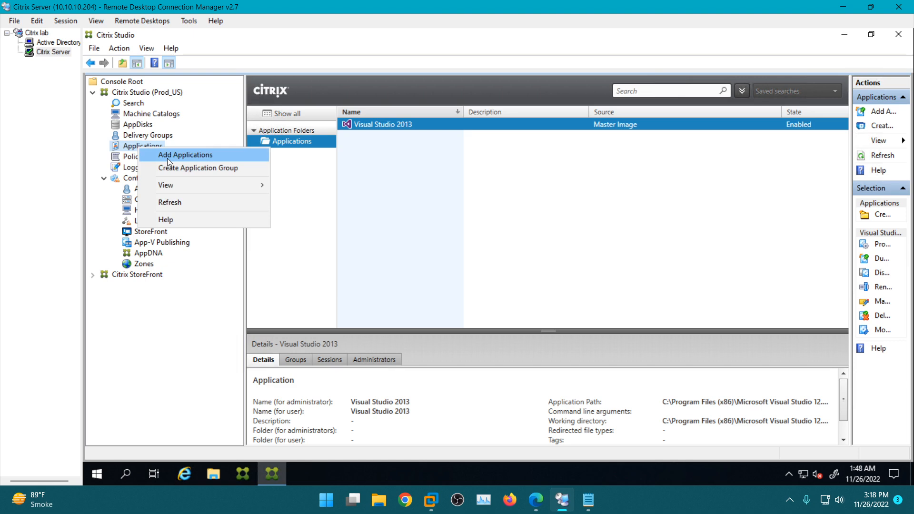
pyautogui.click(167, 158)
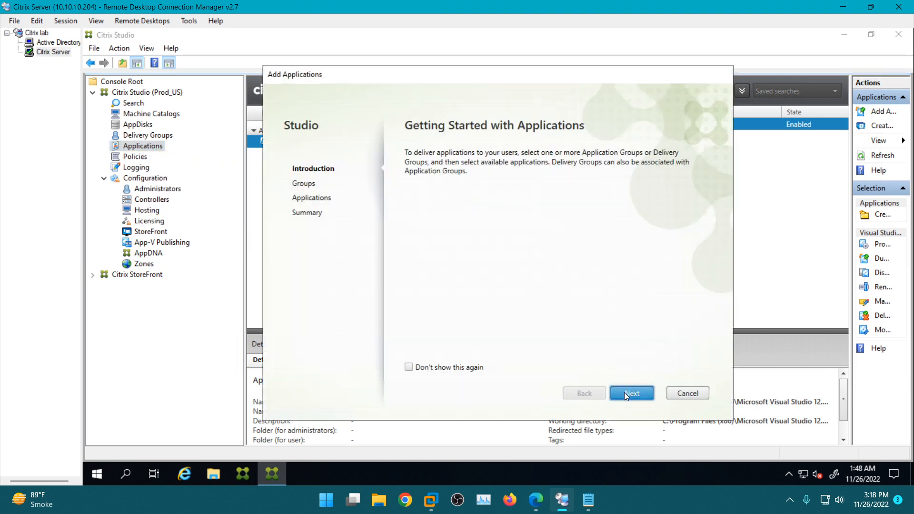
pyautogui.click(624, 393)
pyautogui.click(414, 186)
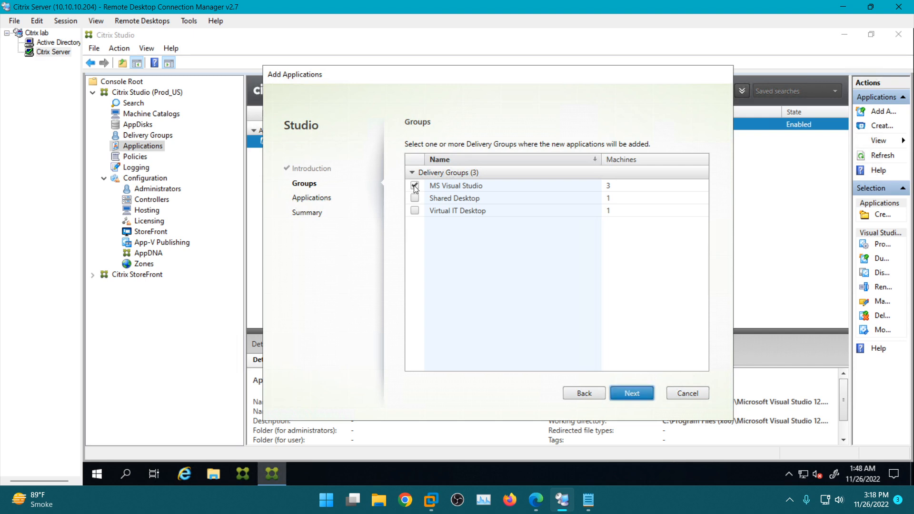
pyautogui.click(628, 395)
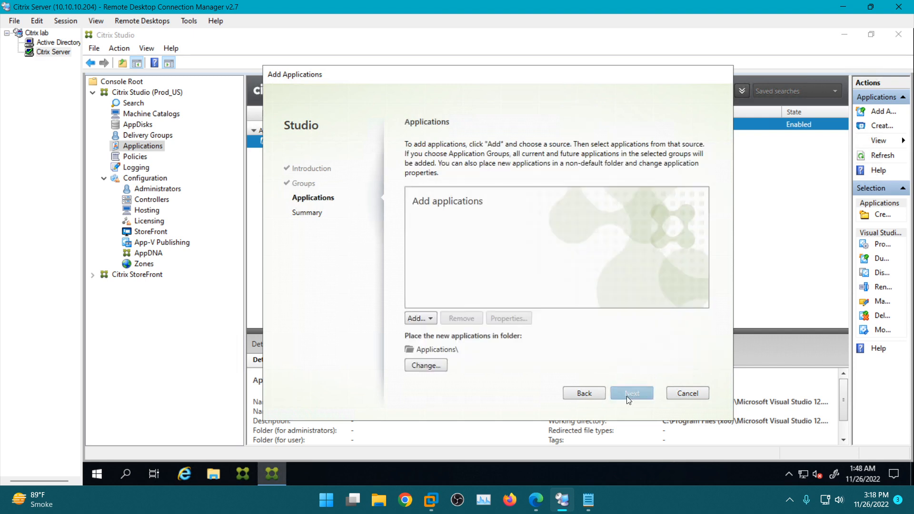
# - Review the applications discovered from the start menu without adding any of them
pyautogui.click(416, 318)
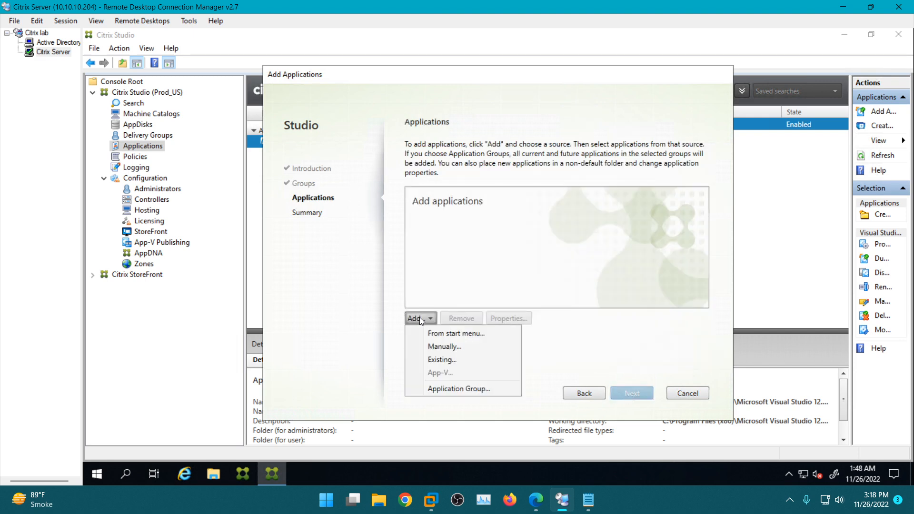
pyautogui.click(450, 336)
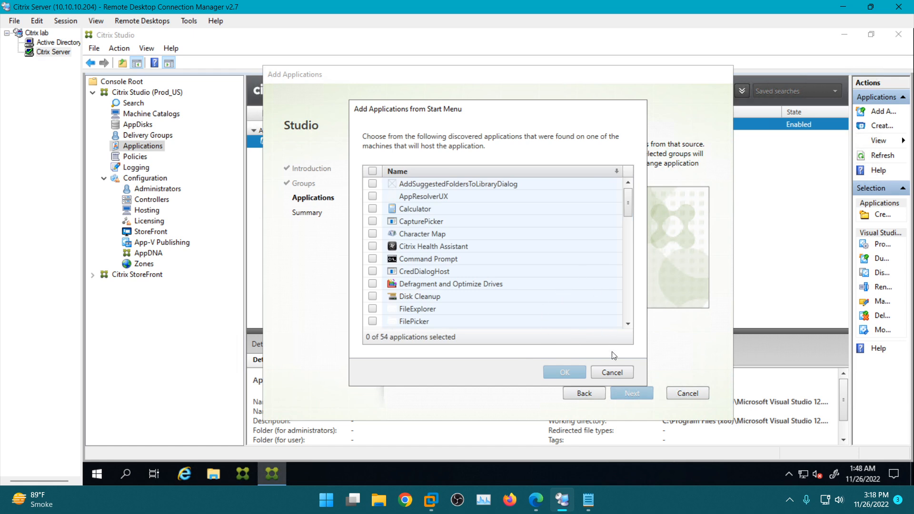
pyautogui.click(615, 376)
pyautogui.click(420, 319)
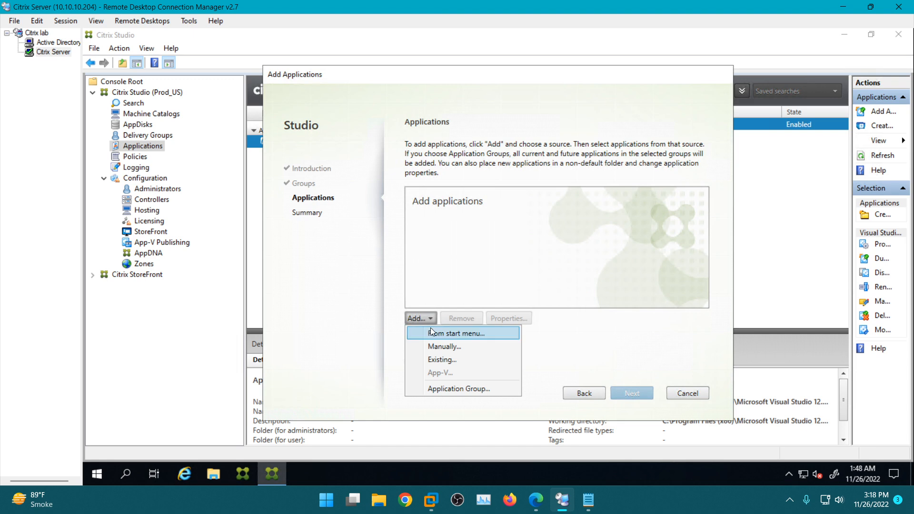
pyautogui.click(432, 335)
pyautogui.scroll(-6, 479, 267)
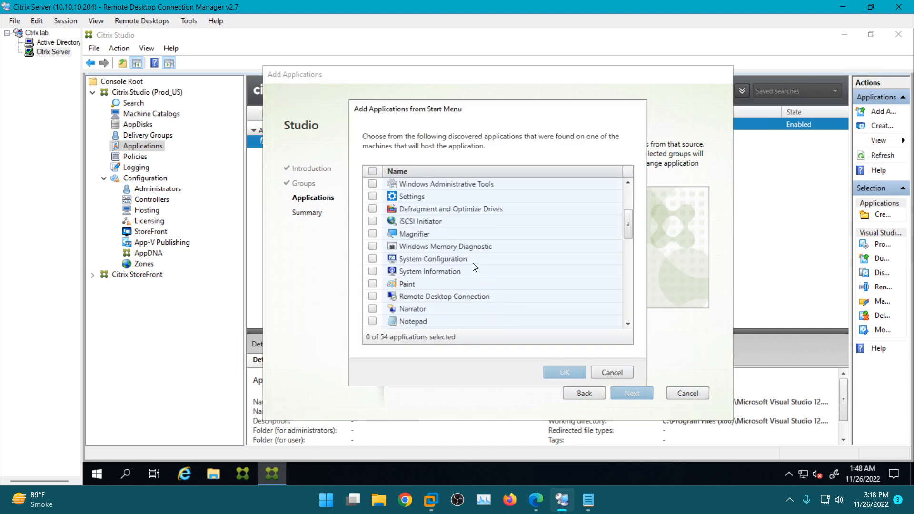
pyautogui.scroll(5, 480, 260)
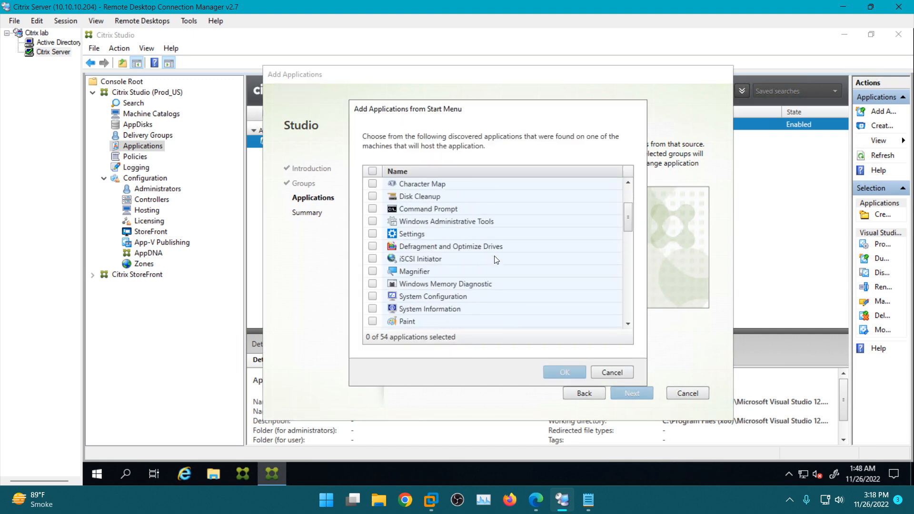
pyautogui.click(625, 373)
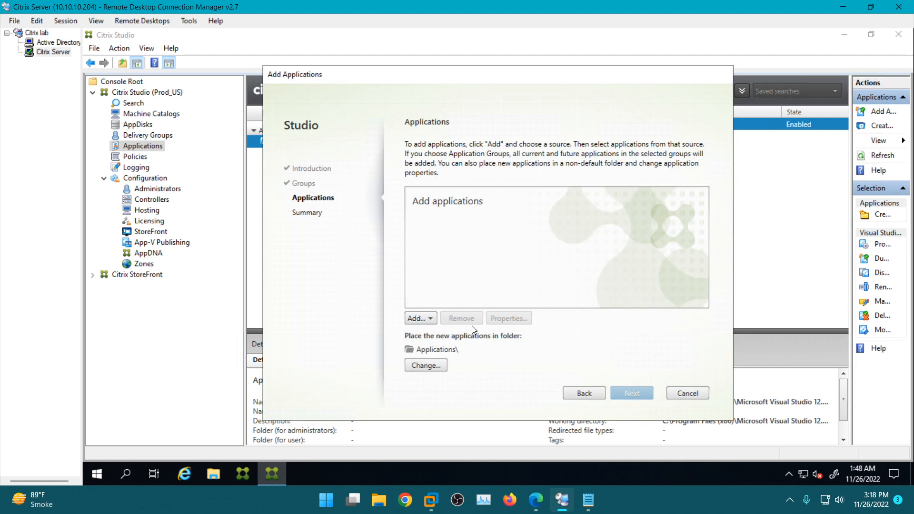
# - Launch Remote Desktop Connection with mstsc on the local computer and connect to APPSSVR003
pyautogui.press('super+r')
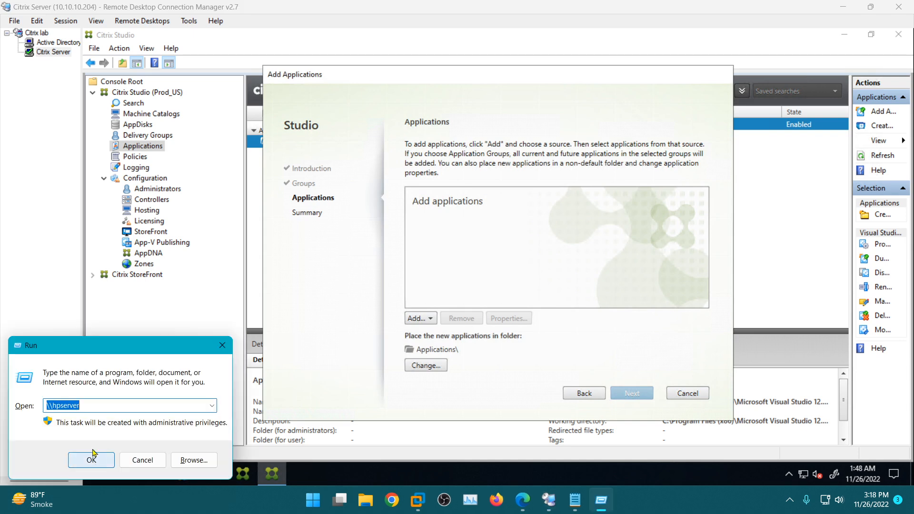
pyautogui.write('mst')
pyautogui.press('Down')
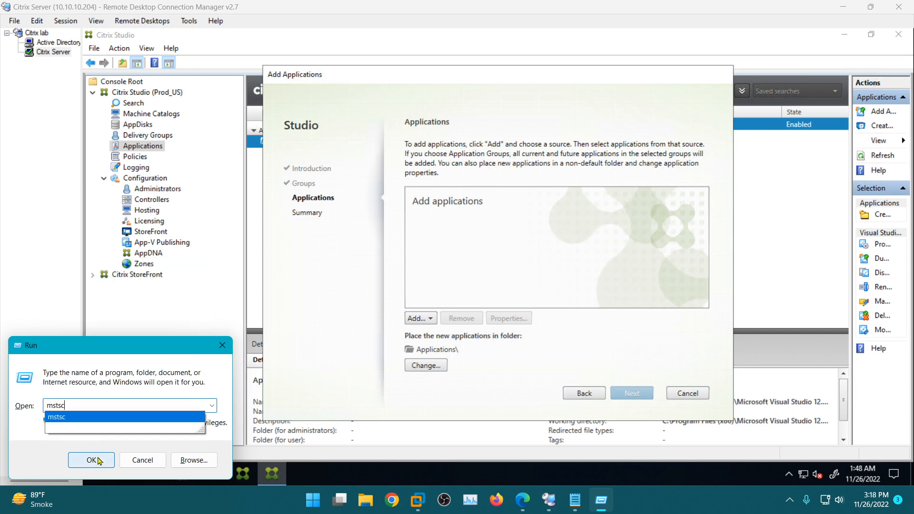
pyautogui.click(98, 460)
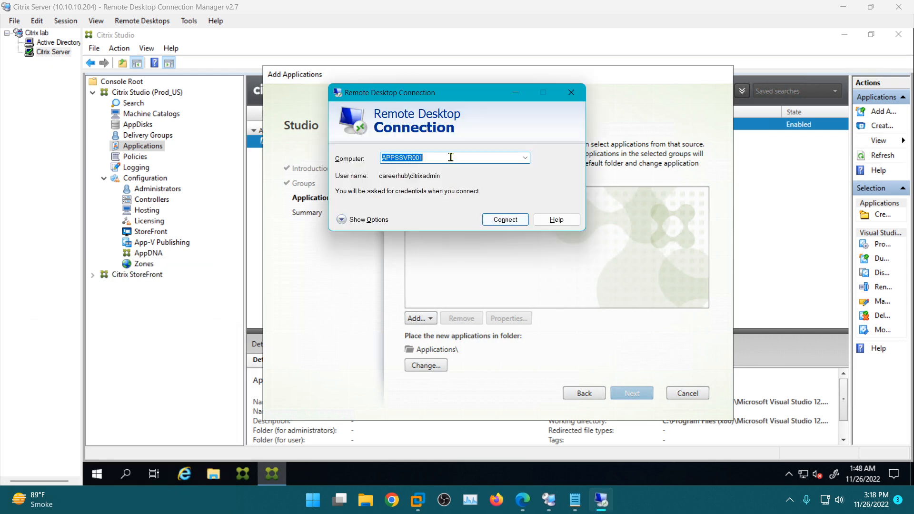
pyautogui.click(451, 157)
pyautogui.press('BackSpace')
pyautogui.write('3')
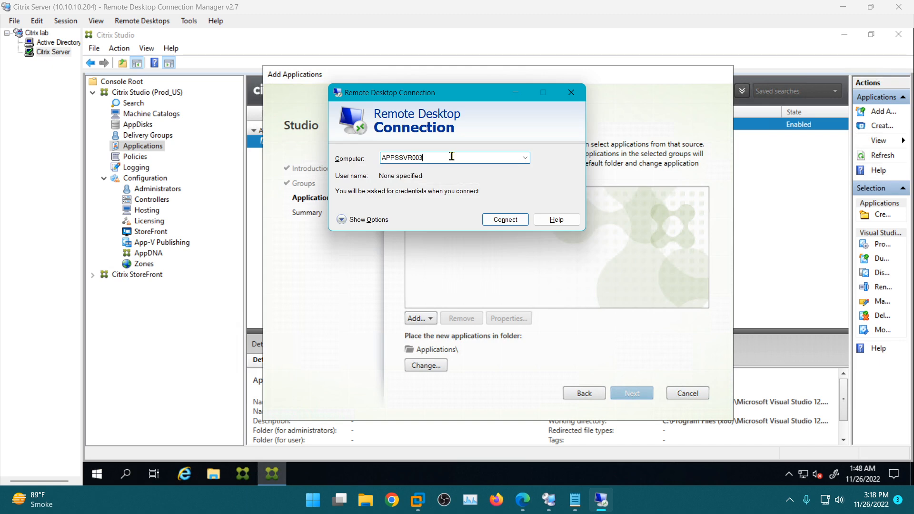
pyautogui.click(506, 220)
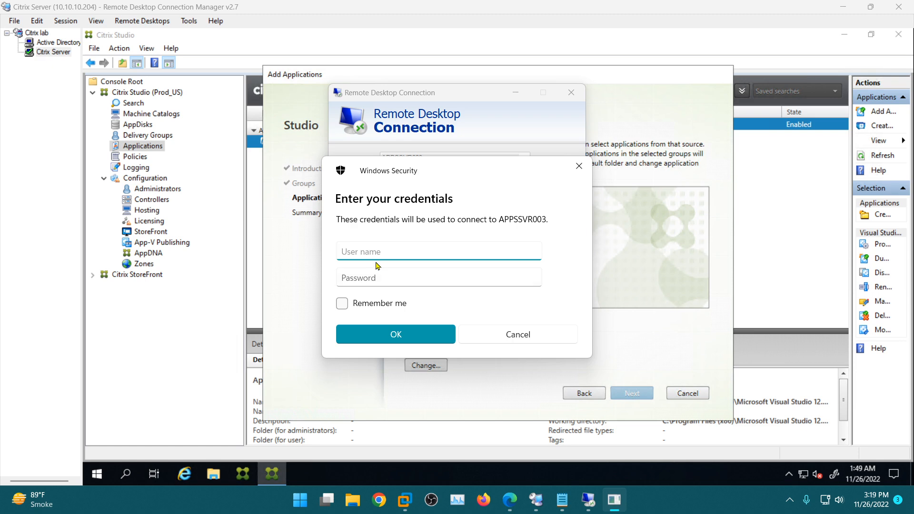
# - Sign in to the remote server as careerhub\citrixadmin, entering the account password
pyautogui.write('citrixadm')
pyautogui.write('in')
pyautogui.write('careerhu')
pyautogui.write('b')
pyautogui.write('\\')
pyautogui.press('Tab')
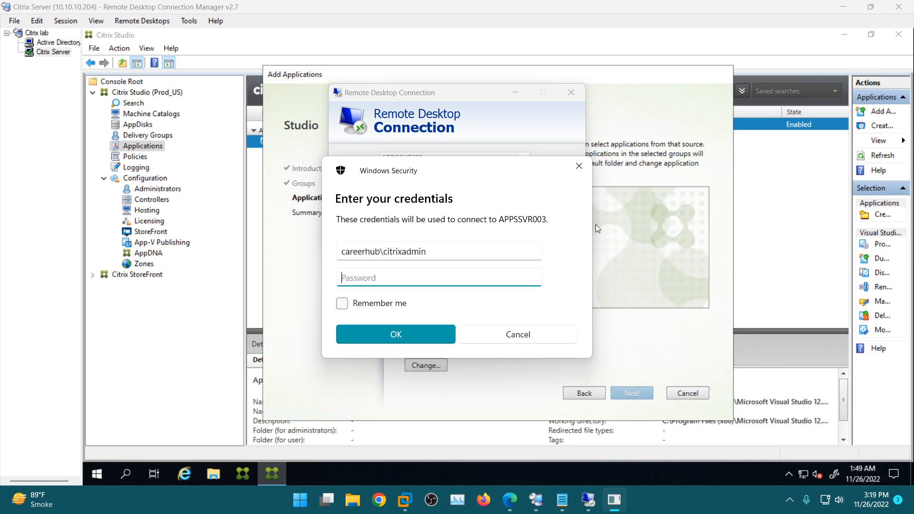
pyautogui.write('•••')
pyautogui.click(430, 334)
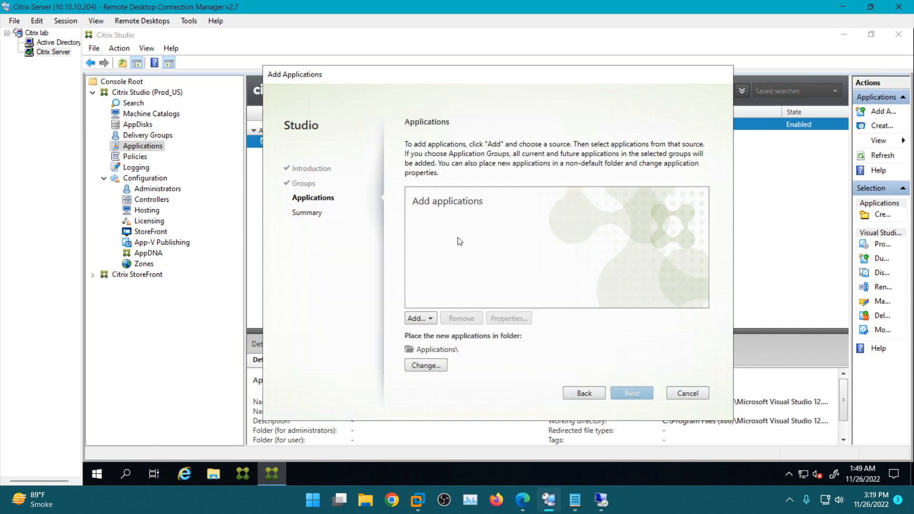
# - Open the form for adding an application manually and accept the certificate warning for the APPSSVR003 connection
pyautogui.click(419, 318)
pyautogui.click(438, 347)
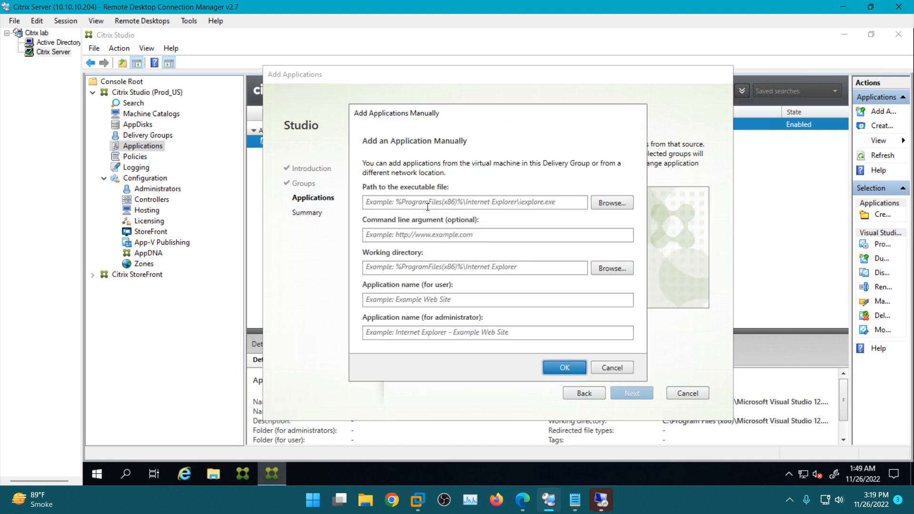
pyautogui.click(602, 501)
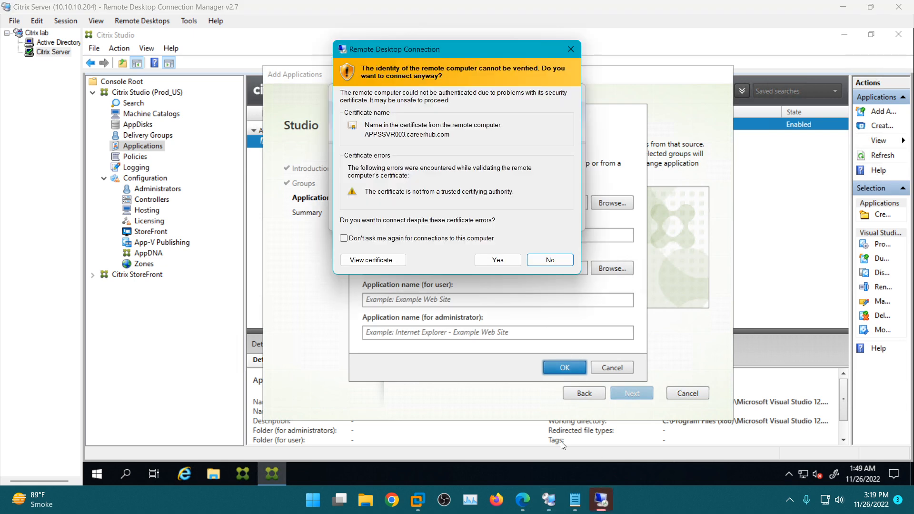
pyautogui.click(495, 259)
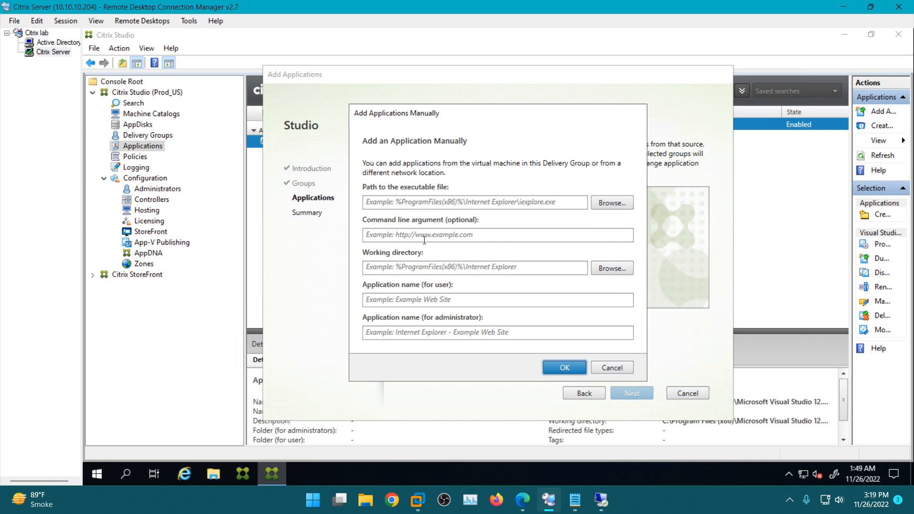
pyautogui.click(406, 303)
pyautogui.click(411, 332)
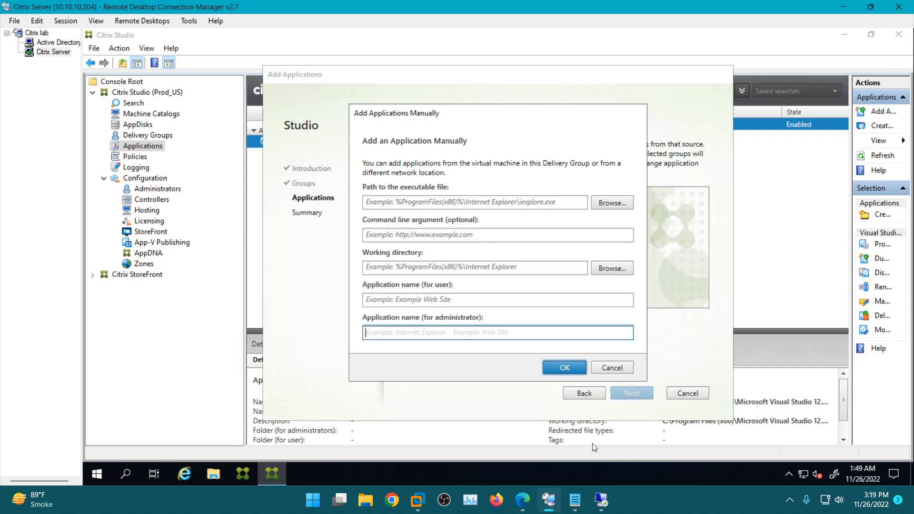
# - Switch to the APPSSVR003 session, search for "vis" and open the file location of the Visual Studio 2013 shortcut
pyautogui.click(599, 509)
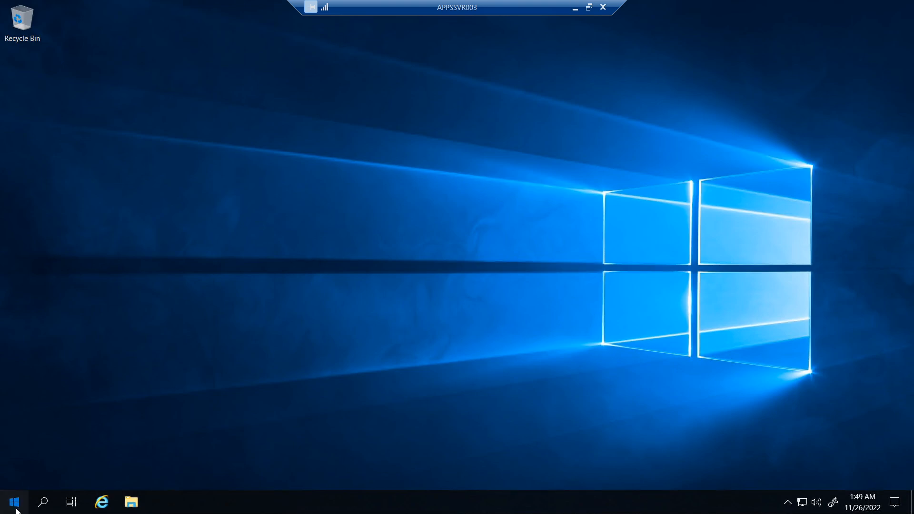
pyautogui.click(17, 511)
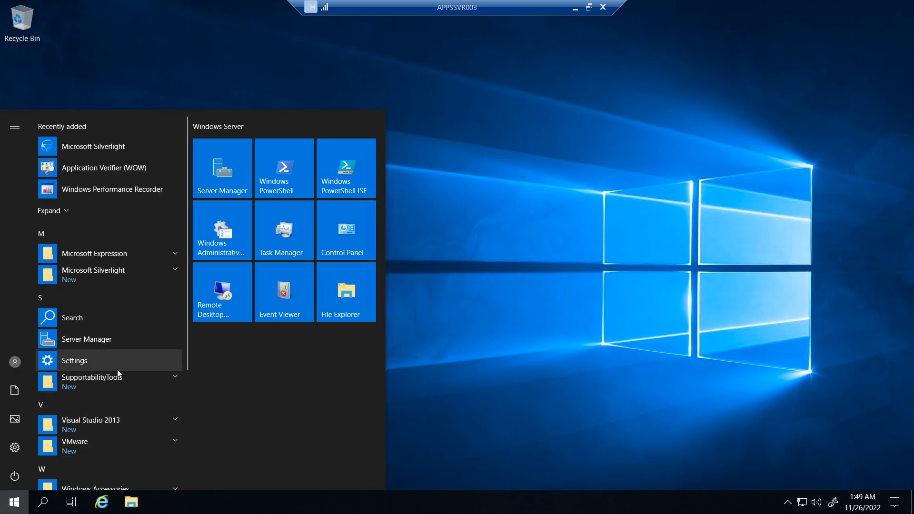
pyautogui.write('vis')
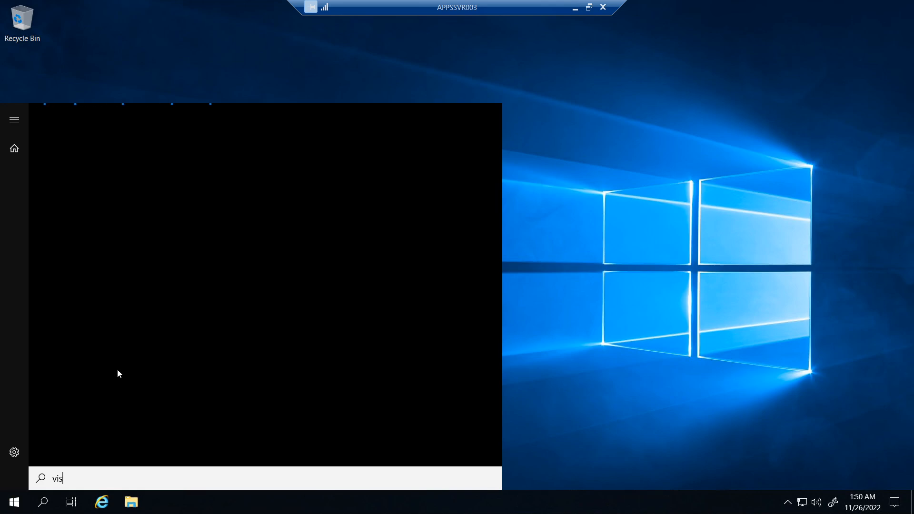
pyautogui.write('u')
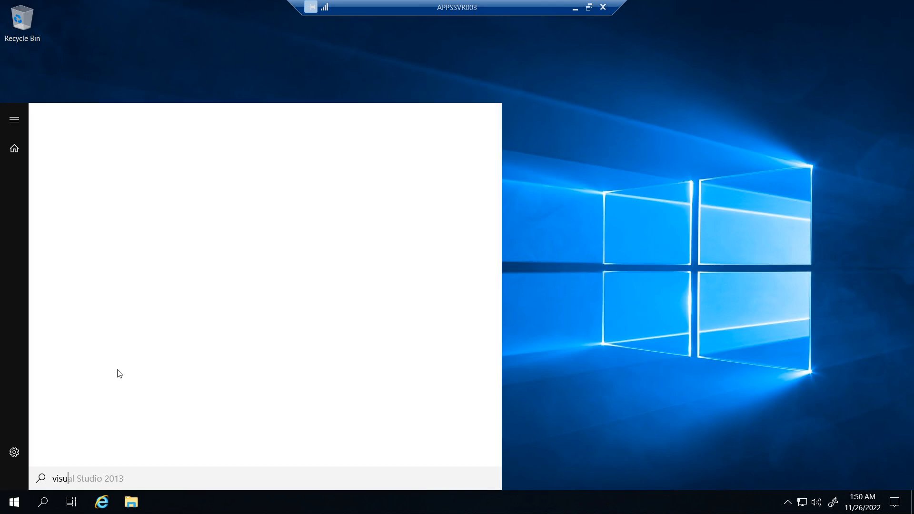
pyautogui.press('BackSpace')
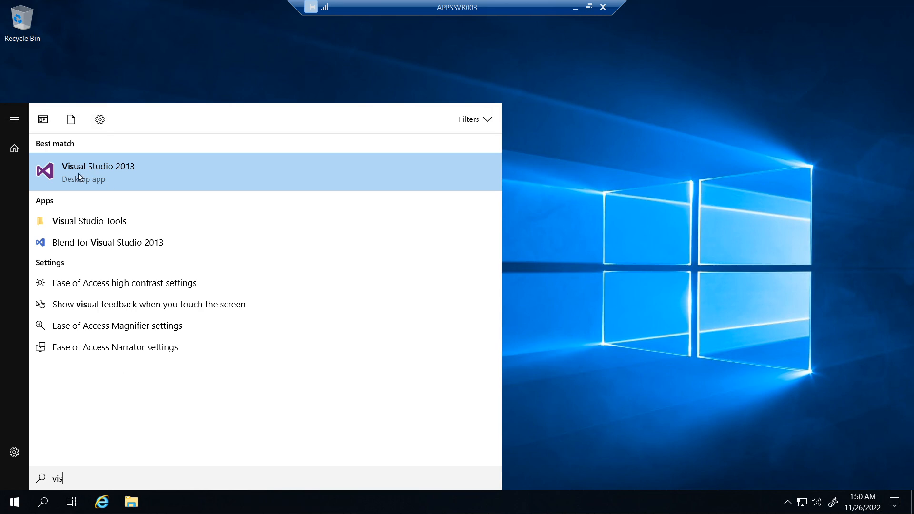
pyautogui.rightClick(79, 174)
pyautogui.click(157, 229)
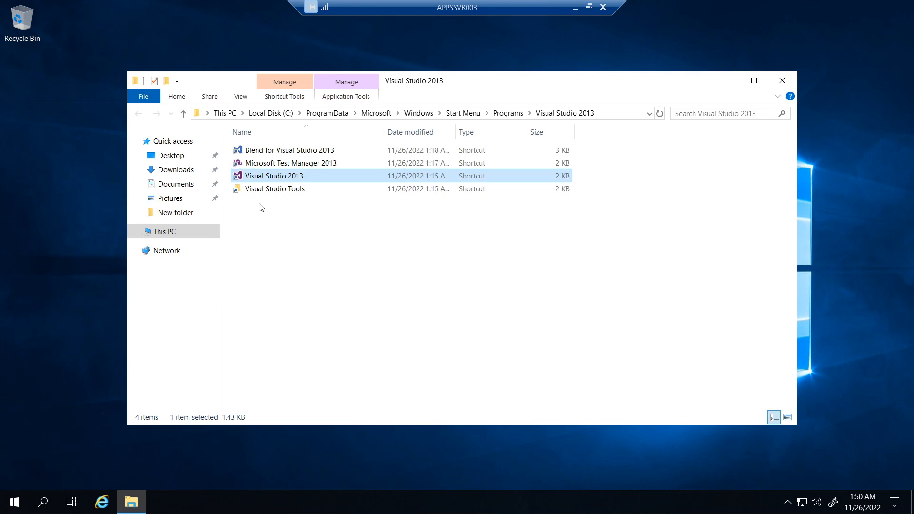
# - Open the Visual Studio 2013 shortcut's properties, go to its target's file location and select devenv.exe in the IDE folder
pyautogui.rightClick(263, 178)
pyautogui.click(309, 382)
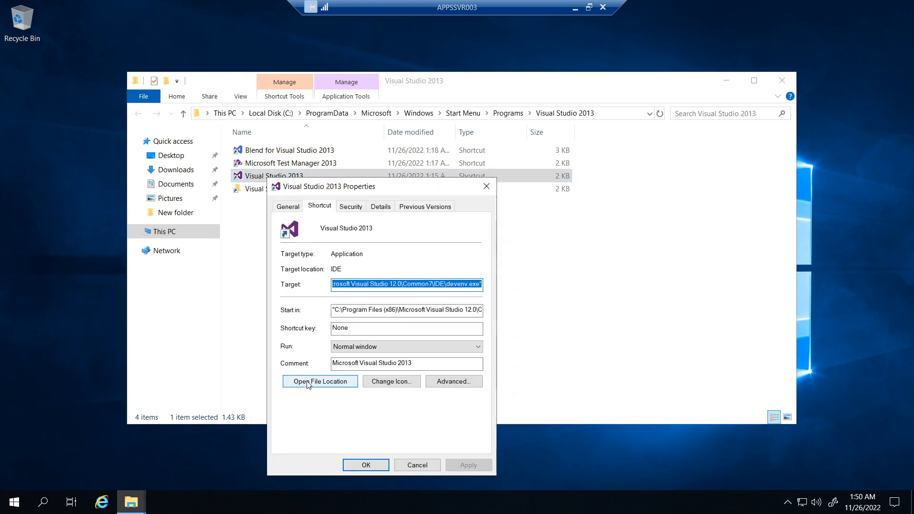
pyautogui.moveTo(308, 186); pyautogui.dragTo(414, 180)
pyautogui.click(426, 375)
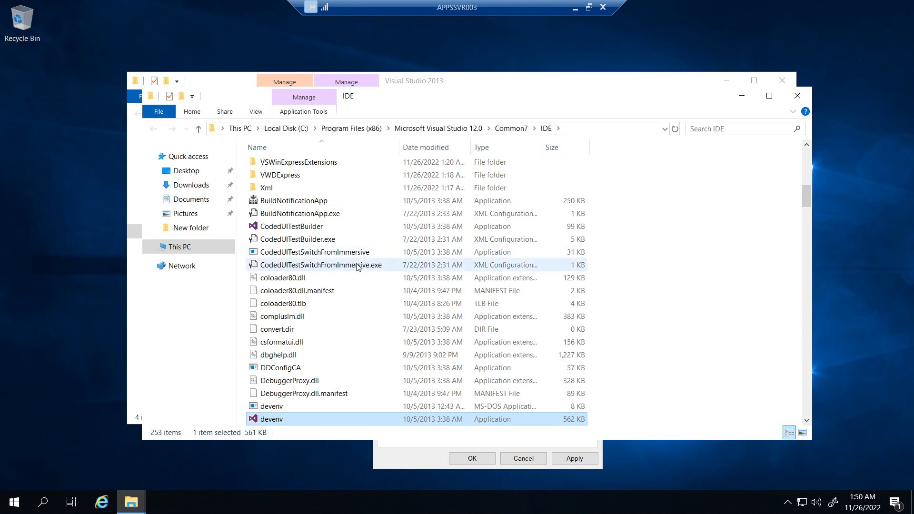
pyautogui.scroll(-2, 356, 271)
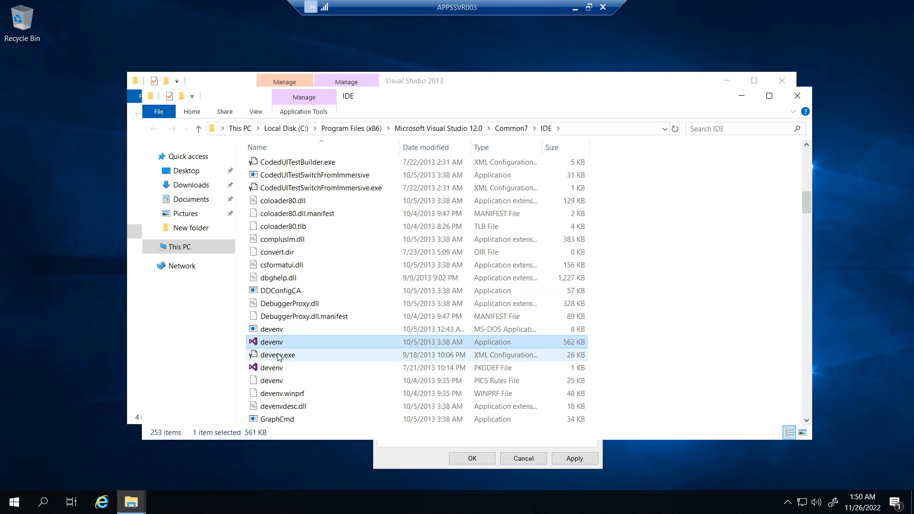
pyautogui.click(291, 356)
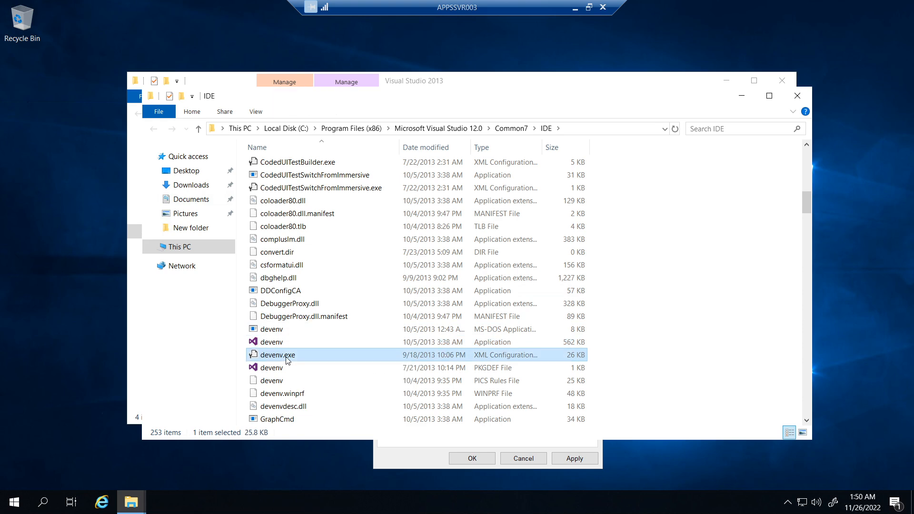
# - Copy the path of the selected devenv.exe file and return to the manual application form in Citrix Studio
pyautogui.rightClick(288, 361)
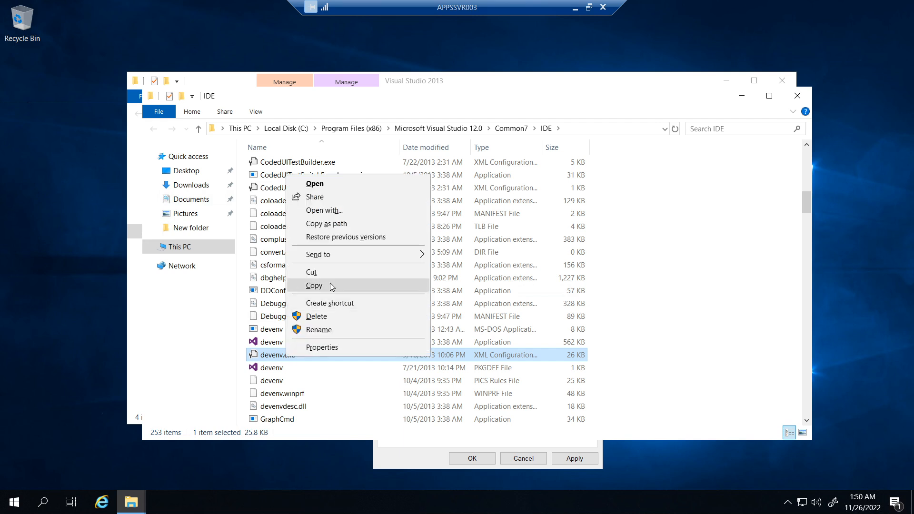
pyautogui.click(327, 224)
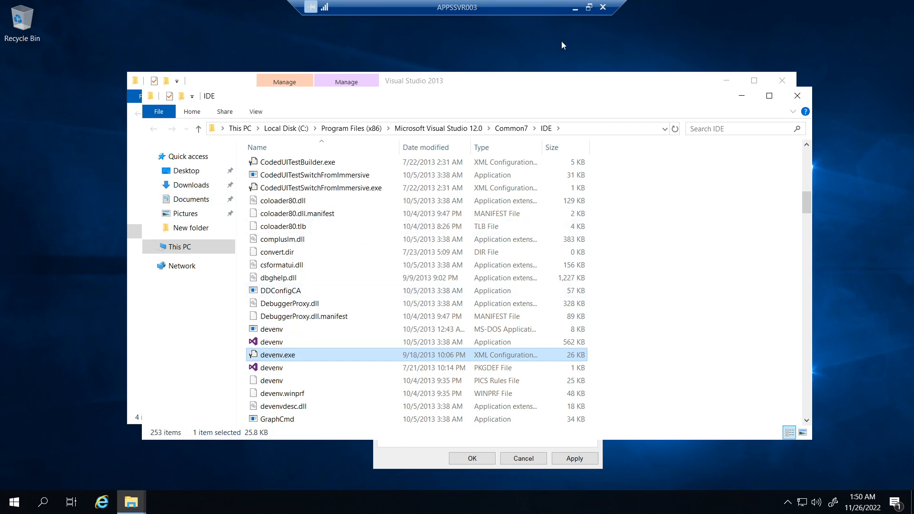
pyautogui.click(575, 7)
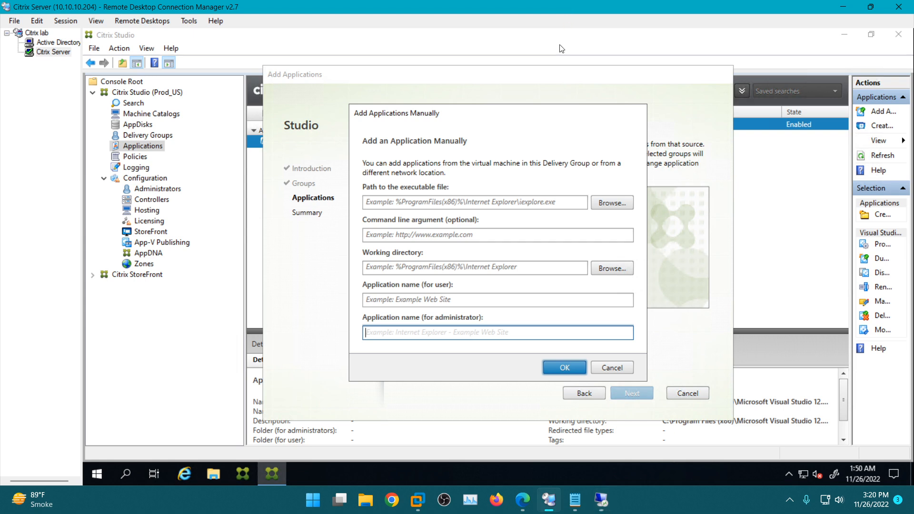
# - Paste the copied path as the path to the executable file and trim its ending to devenv.exe
pyautogui.click(405, 203)
pyautogui.hotkey('ctrl', 'v')
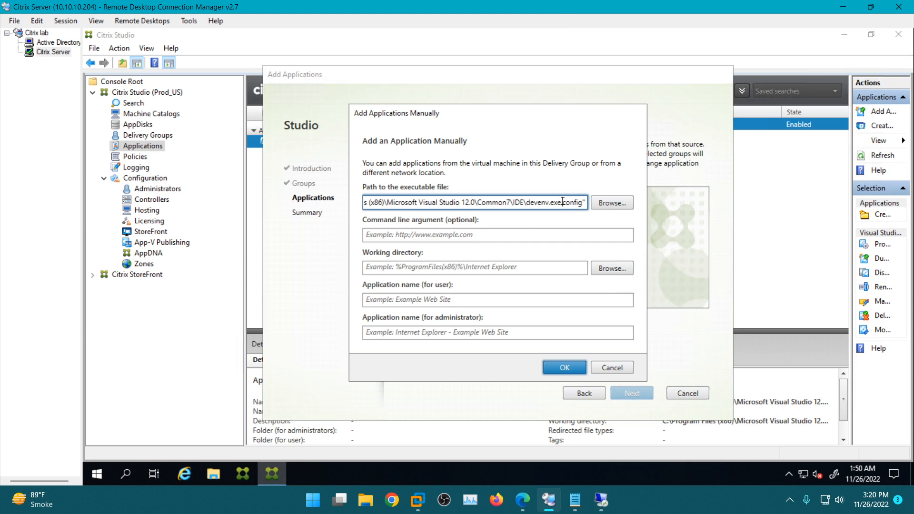
pyautogui.moveTo(563, 201); pyautogui.dragTo(595, 203)
pyautogui.press('BackSpace')
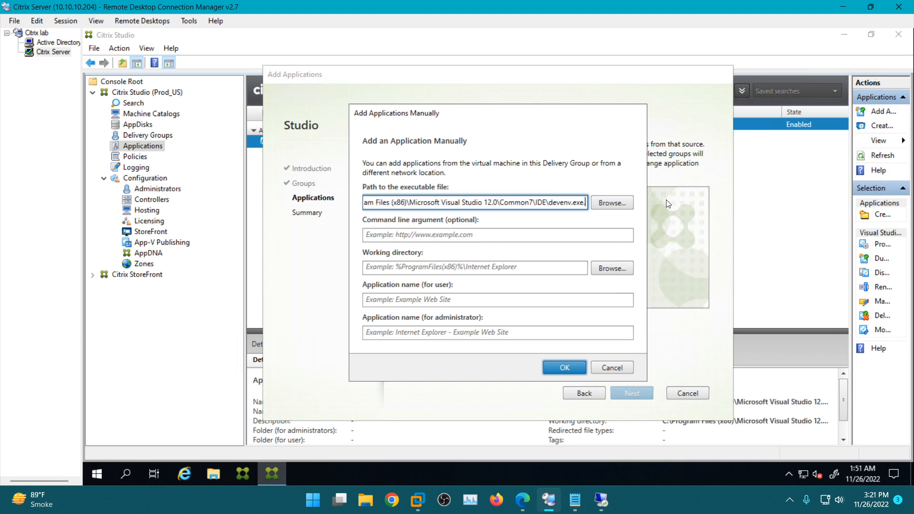
pyautogui.press('BackSpace')
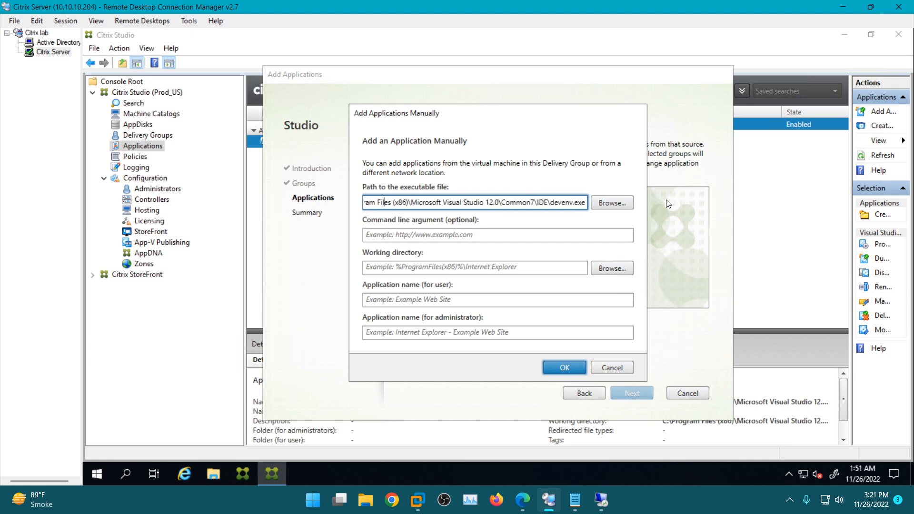
pyautogui.press('Home')
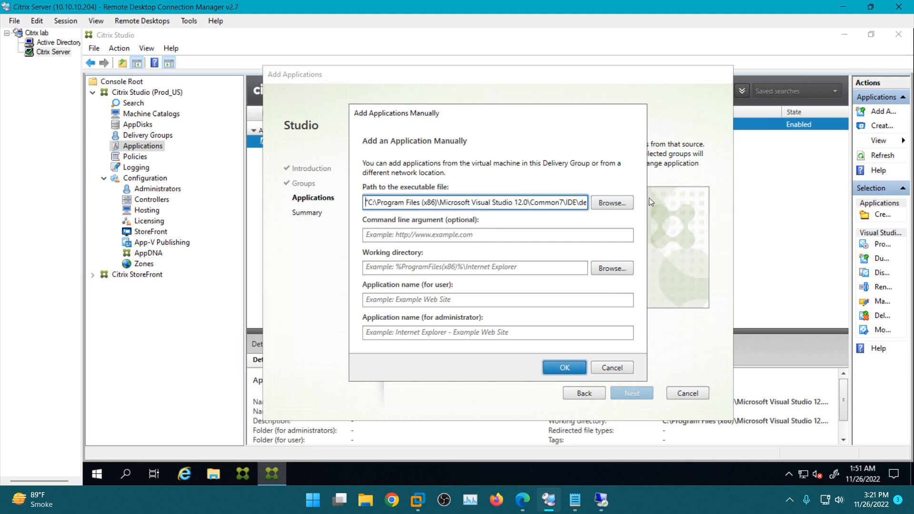
# - Paste the copied path as the working directory and remove the file name so it ends in Common7\IDE\
pyautogui.click(431, 268)
pyautogui.hotkey('ctrl', 'v')
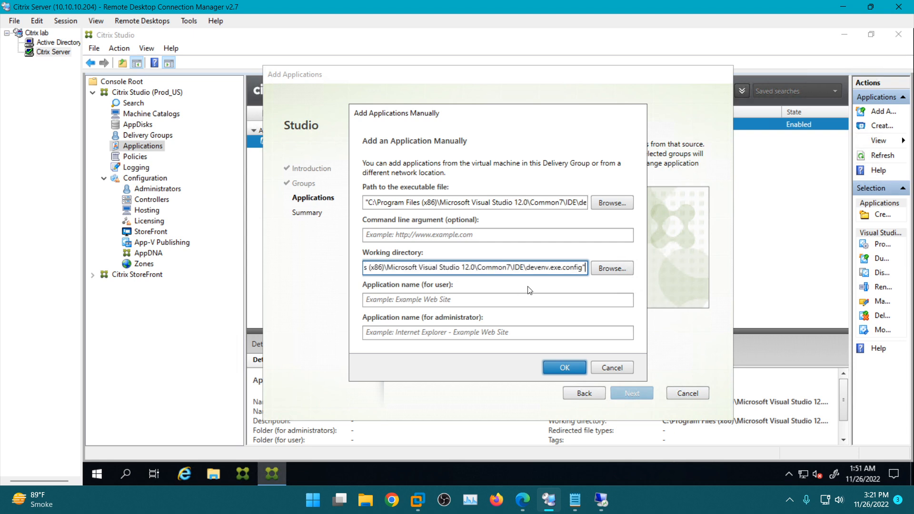
pyautogui.moveTo(526, 267); pyautogui.dragTo(641, 266)
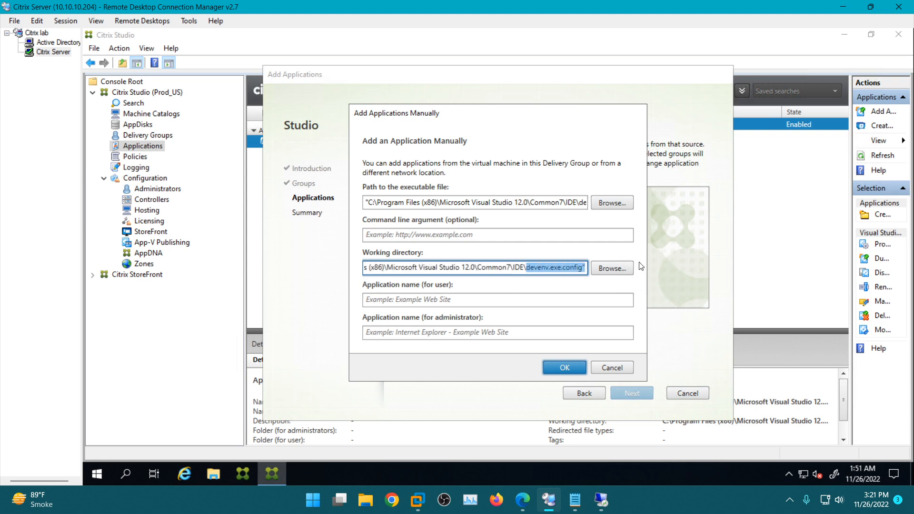
pyautogui.press('BackSpace')
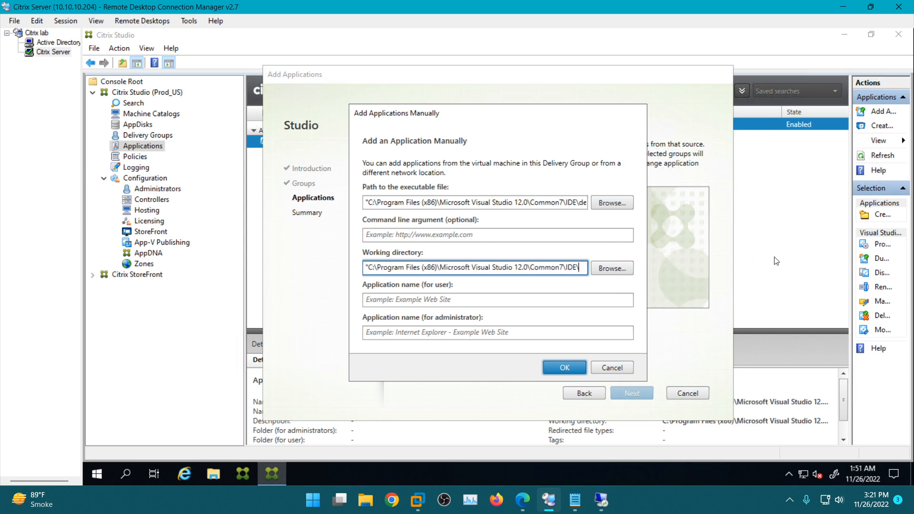
# - Set the application name for both user and administrator to VS 2013 and submit the form
pyautogui.click(434, 300)
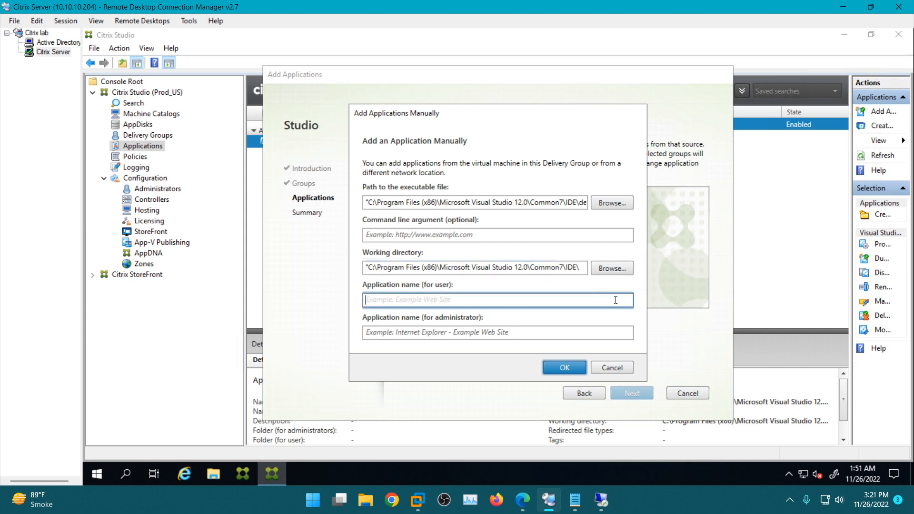
pyautogui.write('VS 2013')
pyautogui.click(466, 334)
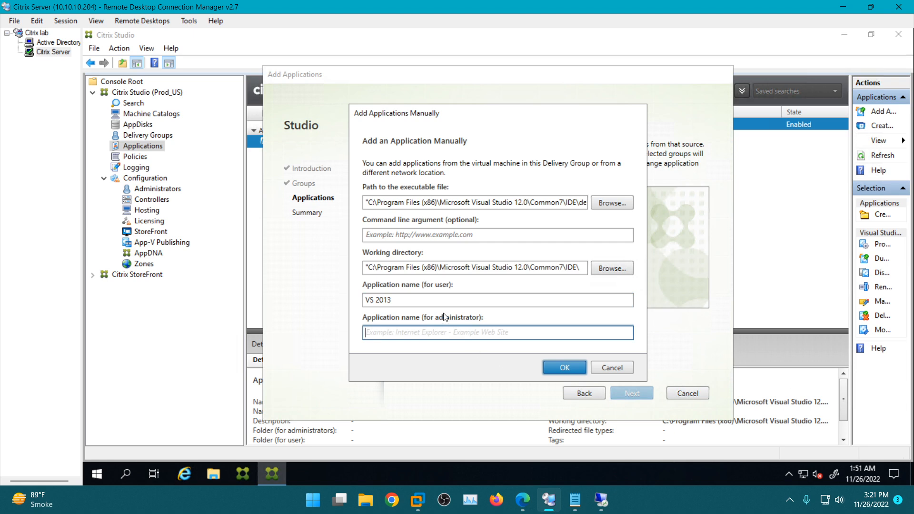
pyautogui.hotkey('shift', 'Tab')
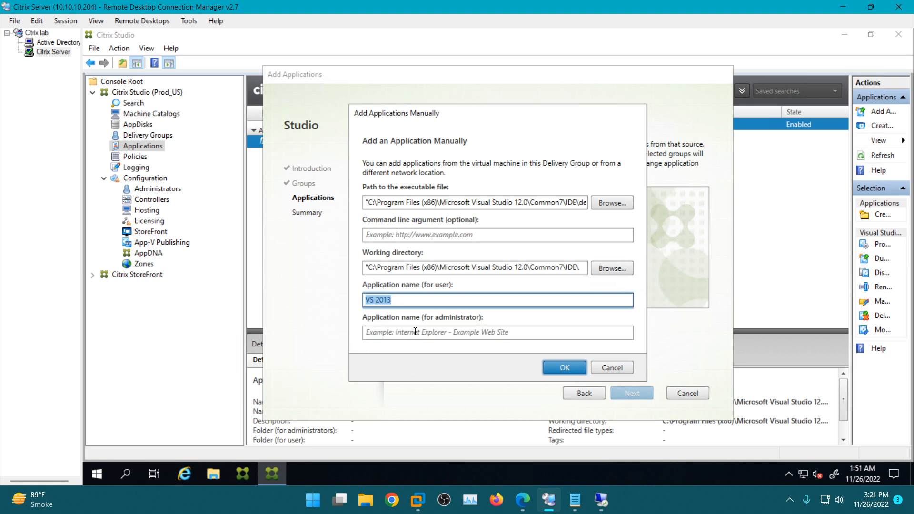
pyautogui.click(461, 331)
pyautogui.hotkey('ctrl', 'v')
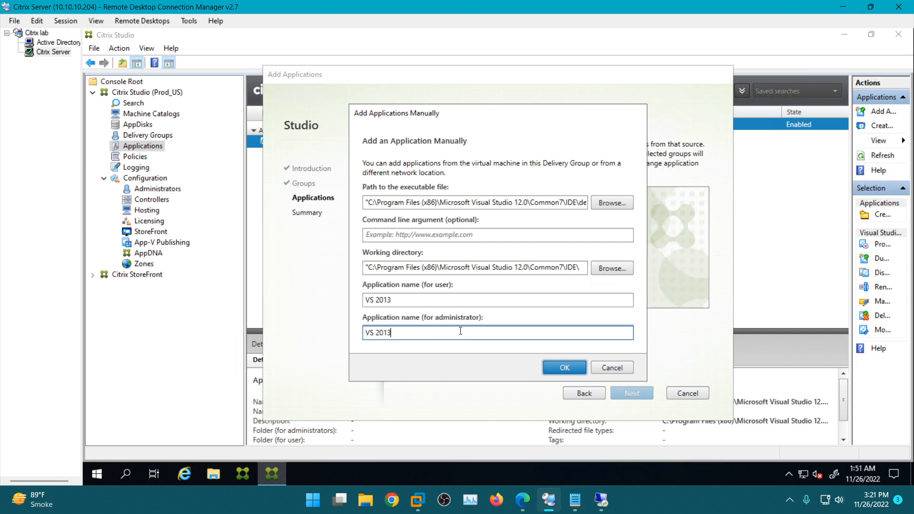
pyautogui.click(566, 367)
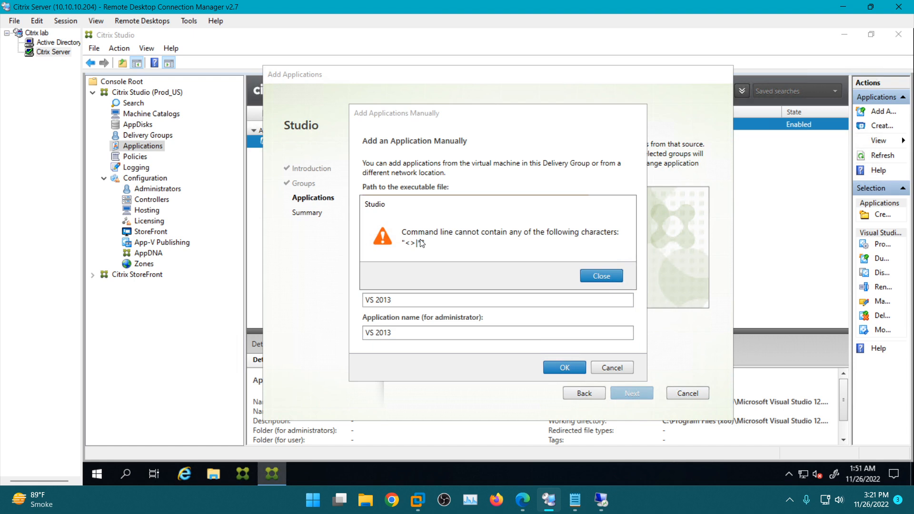
# - Remove the leading quotation mark from both the executable file path and the working directory
pyautogui.click(597, 275)
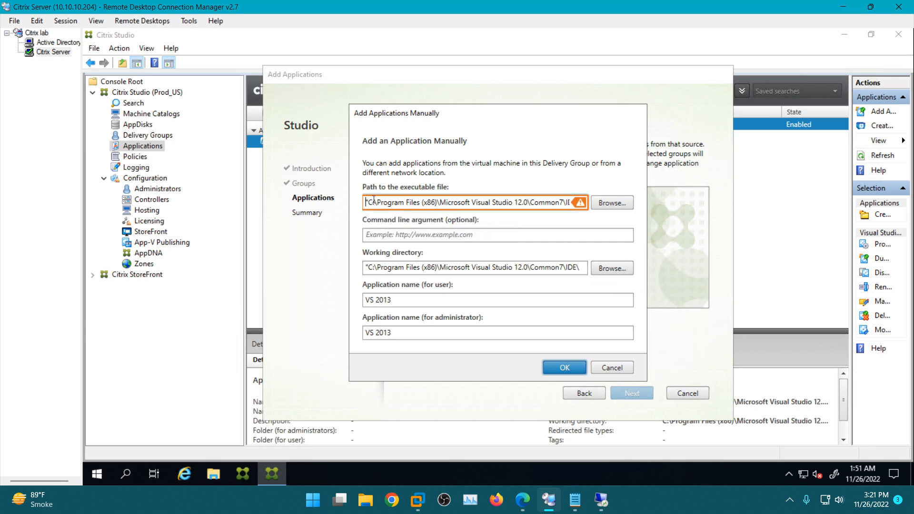
pyautogui.press('Delete')
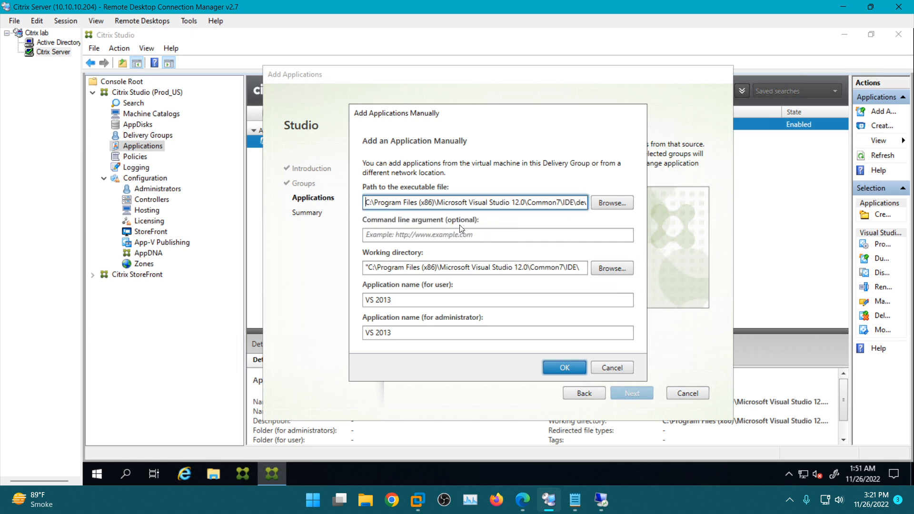
pyautogui.click(564, 367)
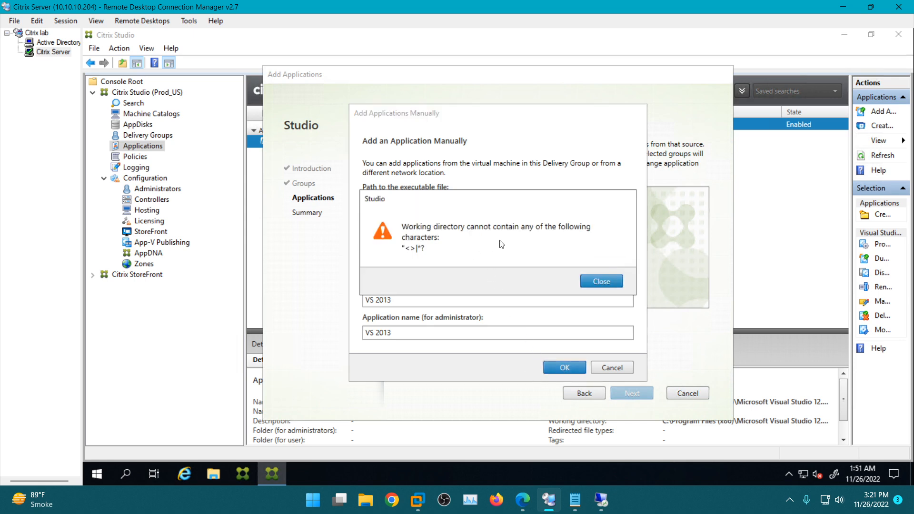
pyautogui.click(603, 281)
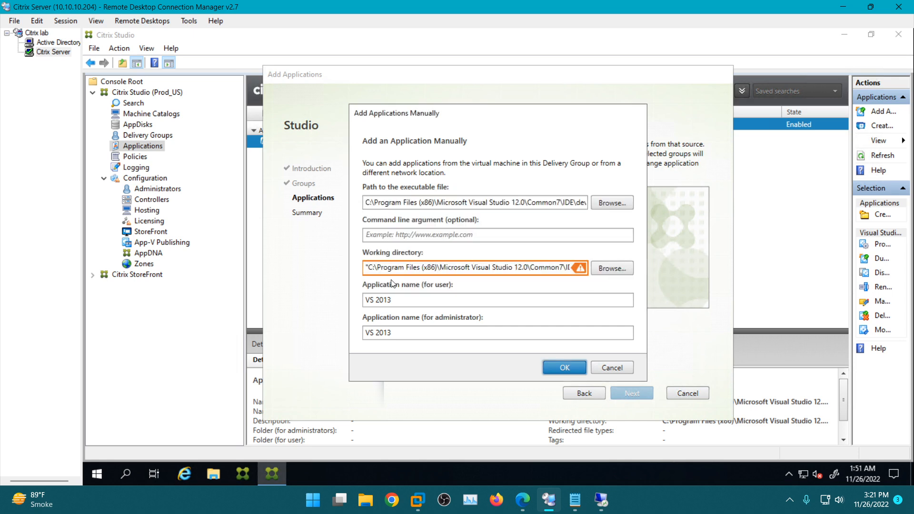
pyautogui.click(368, 267)
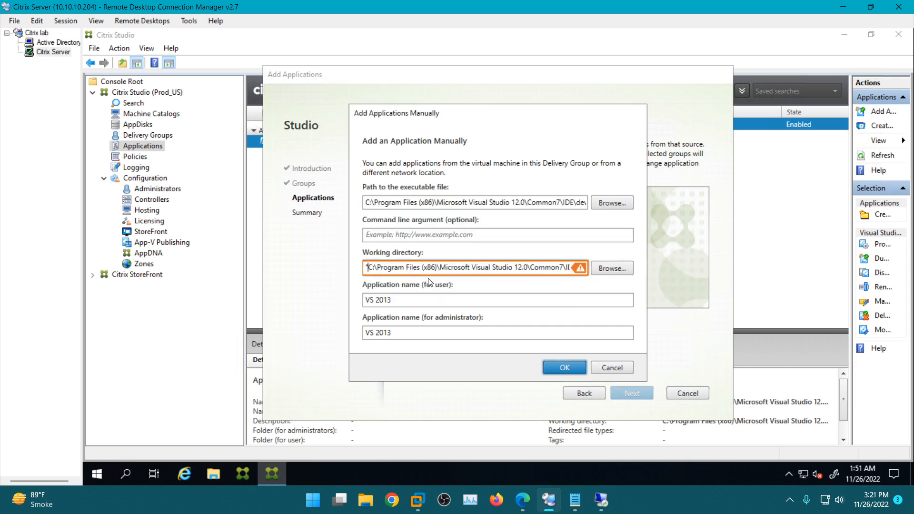
pyautogui.press('BackSpace')
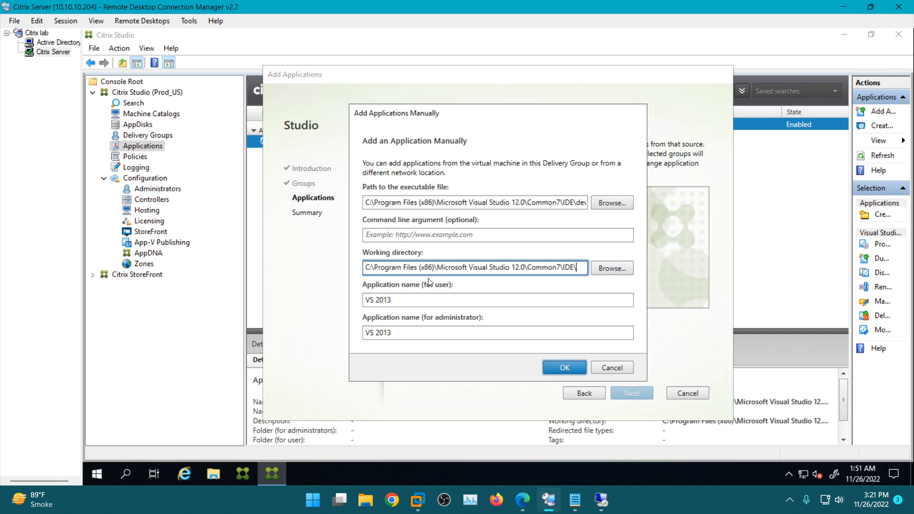
# - Submit the manual application form and finish adding VS 2013 to the MS Visual Studio delivery group
pyautogui.click(563, 370)
pyautogui.click(636, 395)
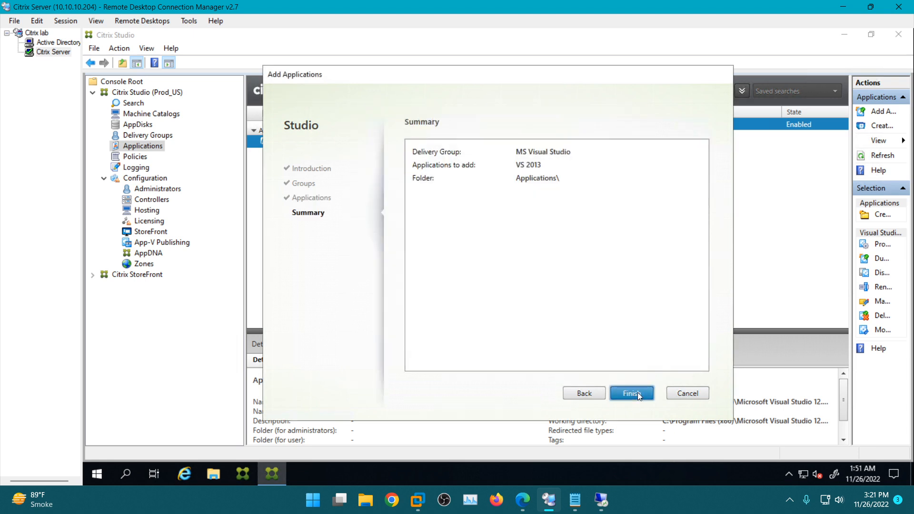
pyautogui.click(638, 394)
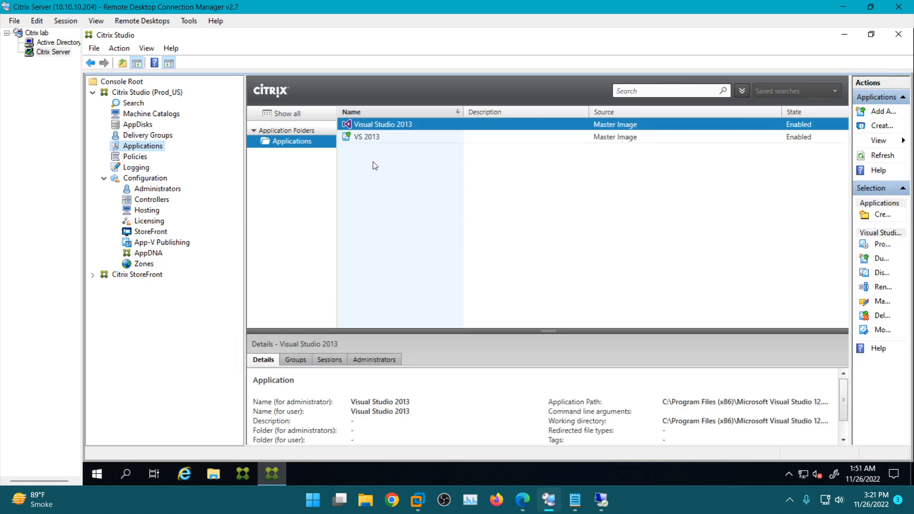
# - In the VS 2013 application's properties, limit visibility to the CAREERHUB\MS Visual studio 2013 group, found with "ms", and save the settings
pyautogui.rightClick(367, 137)
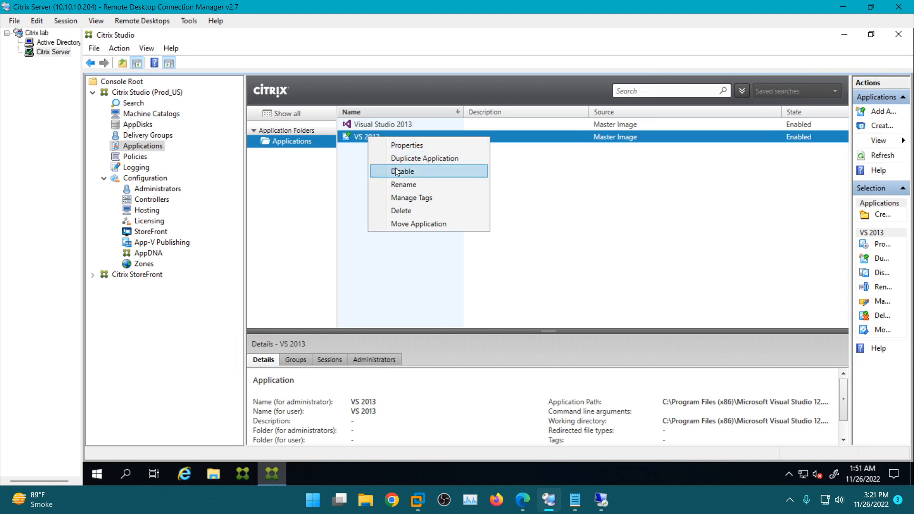
pyautogui.click(401, 145)
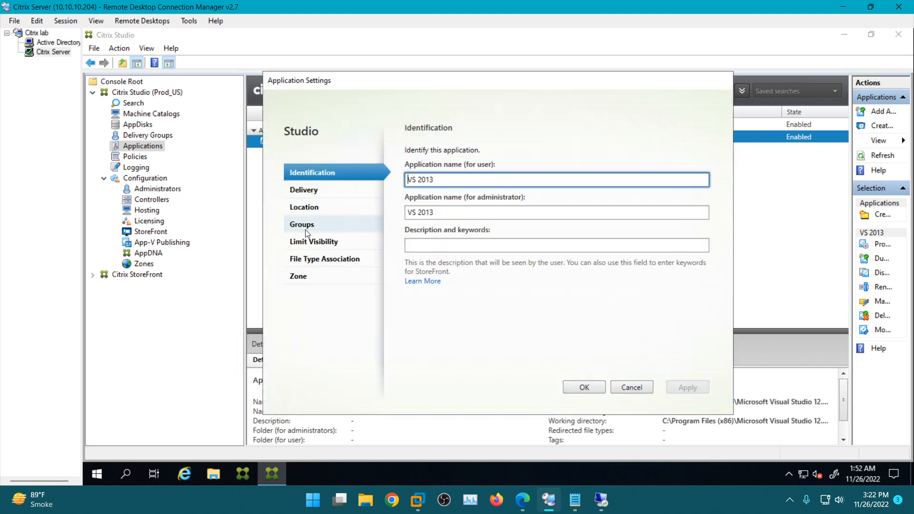
pyautogui.click(316, 241)
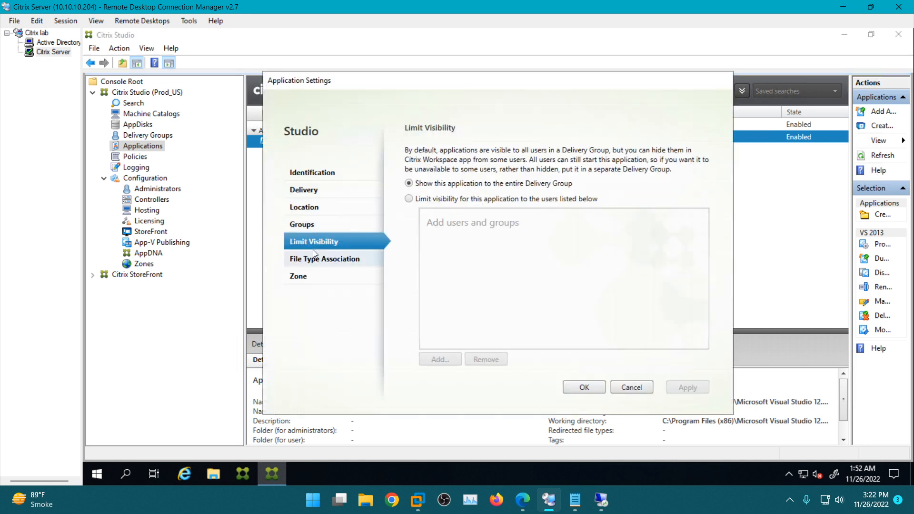
pyautogui.click(422, 199)
pyautogui.click(435, 360)
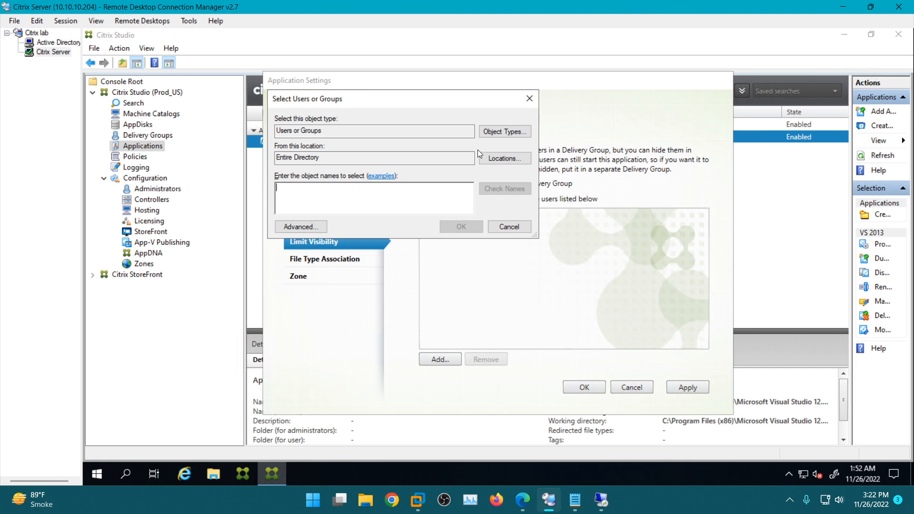
pyautogui.write('ms')
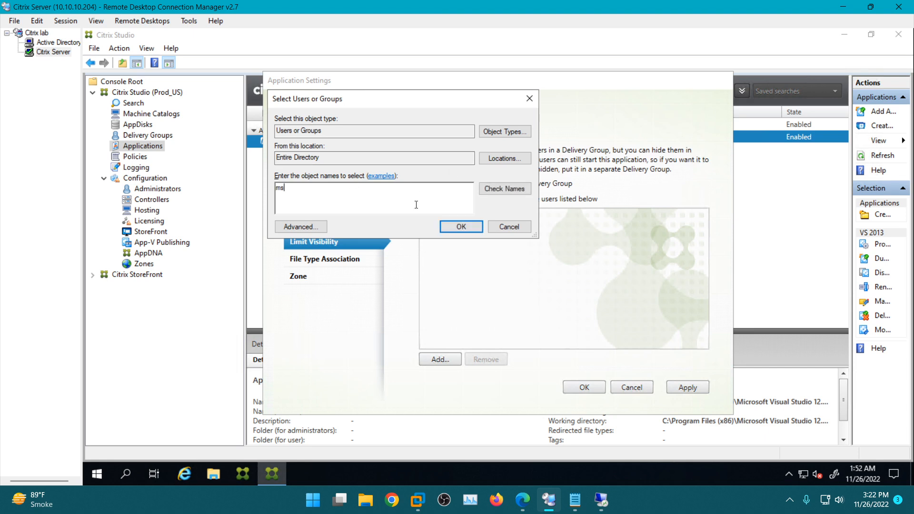
pyautogui.click(505, 189)
pyautogui.click(471, 228)
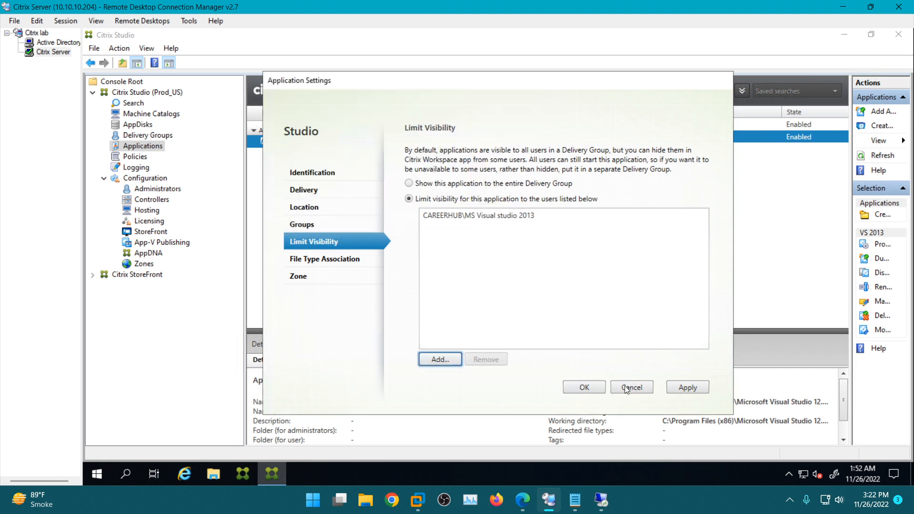
pyautogui.click(686, 390)
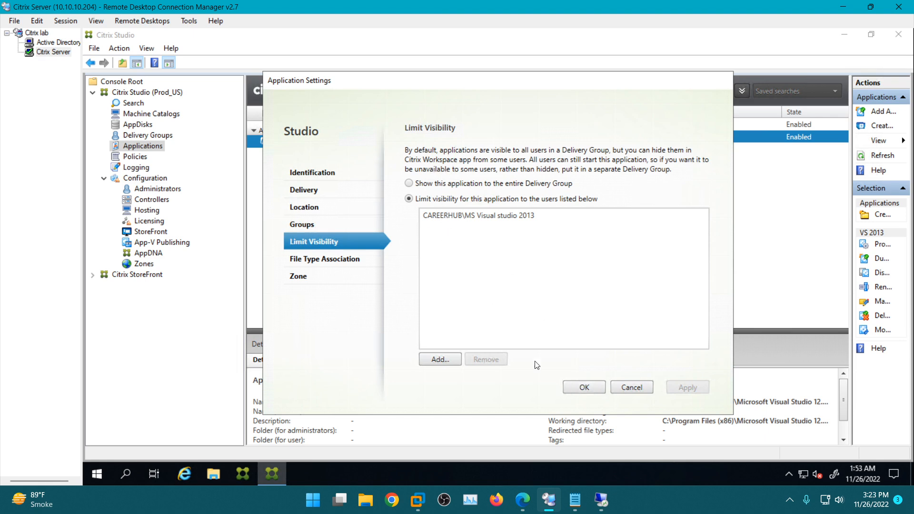
pyautogui.click(585, 387)
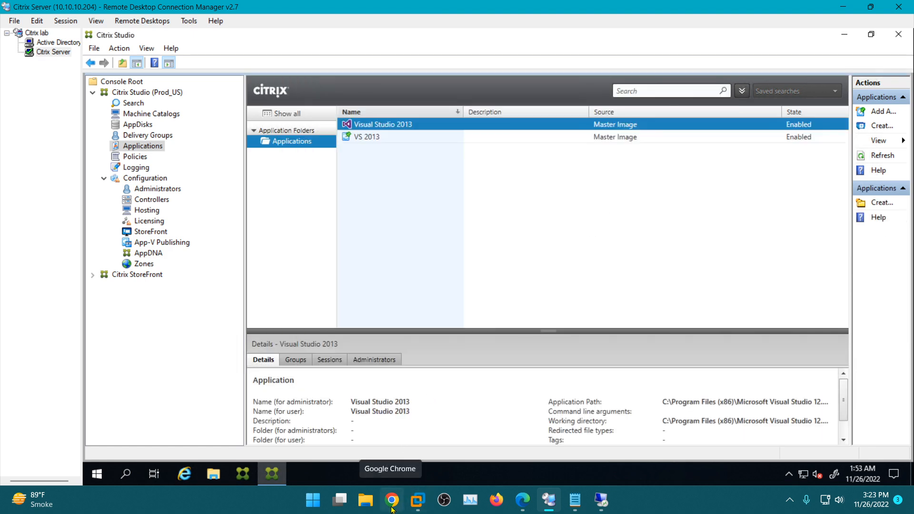
# - Switch to StoreFront in Edge, refresh it, and launch VS 2013 from the apps list through Citrix Workspace Launcher
pyautogui.click(523, 500)
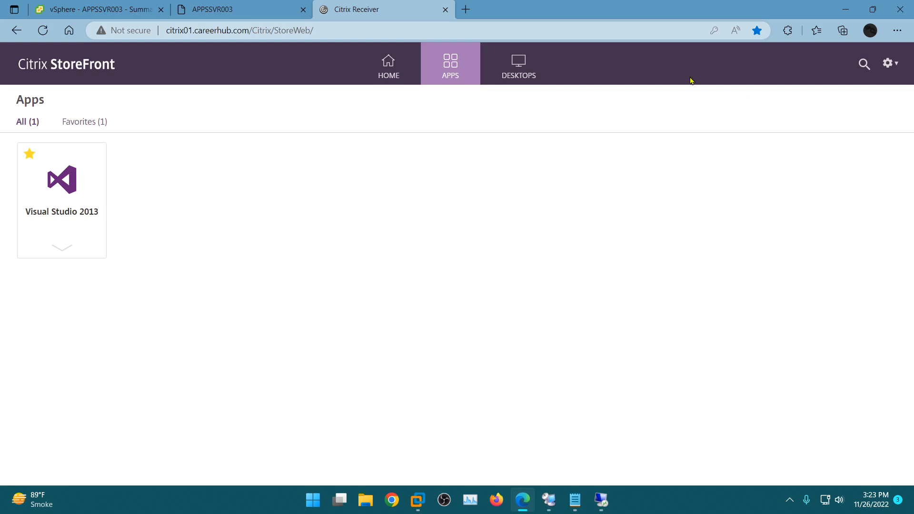
pyautogui.click(42, 30)
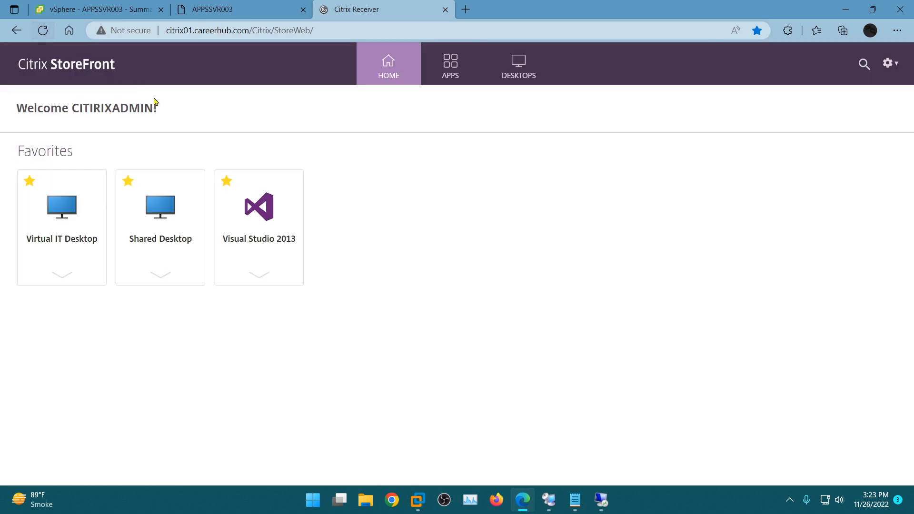
pyautogui.click(451, 71)
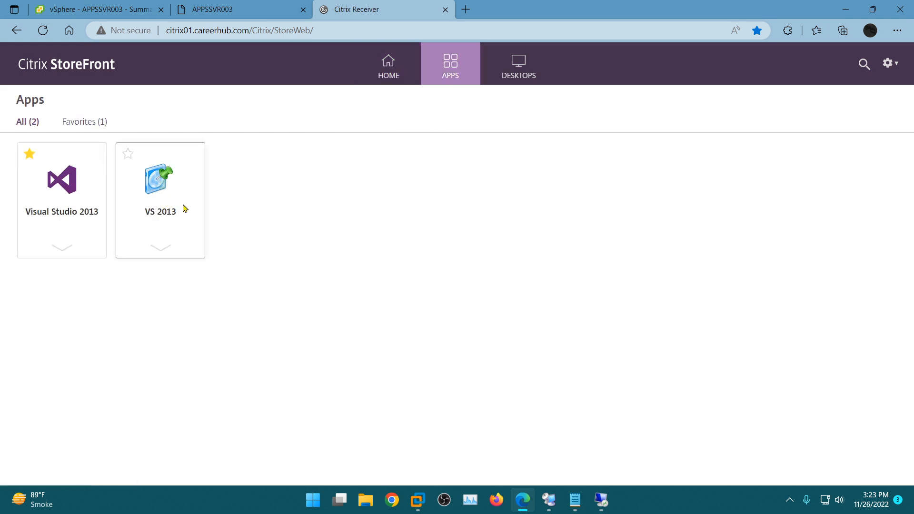
pyautogui.click(174, 186)
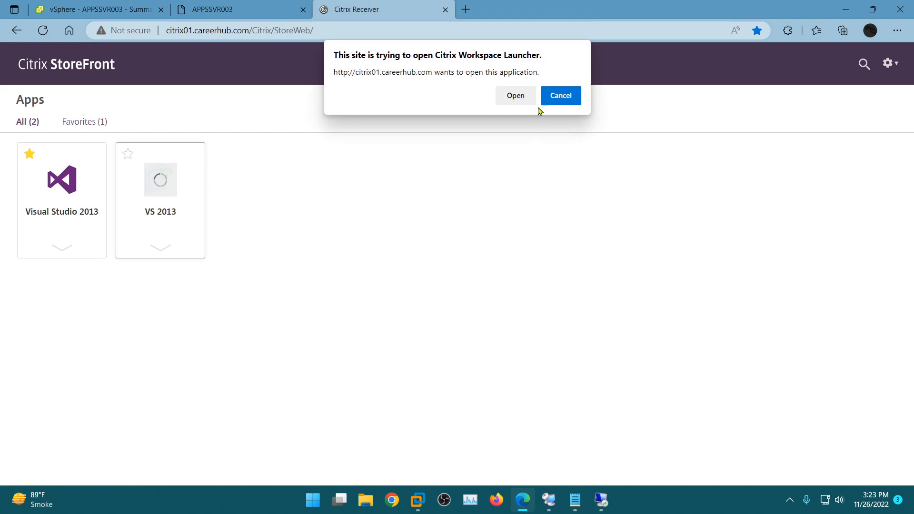
pyautogui.click(509, 96)
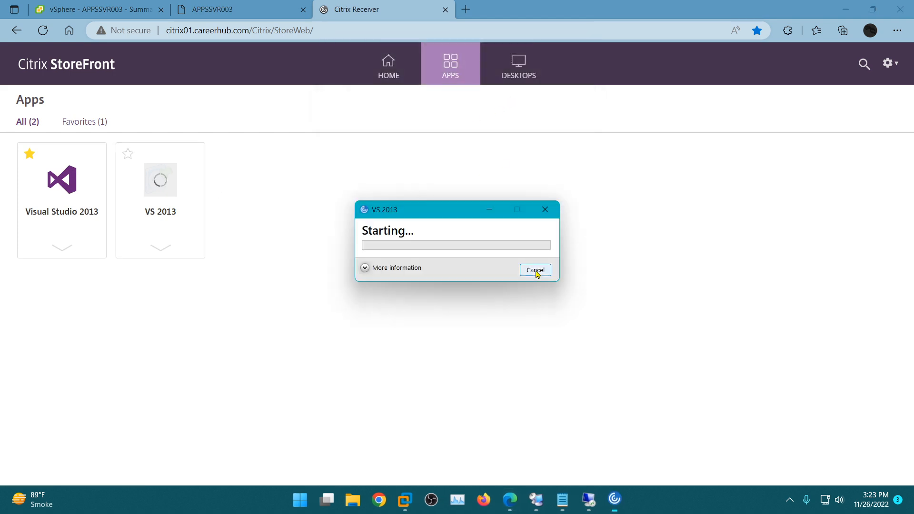
# - Check the APPSSVR003 console, return to StoreFront, and close the launched Visual Studio window
pyautogui.click(240, 14)
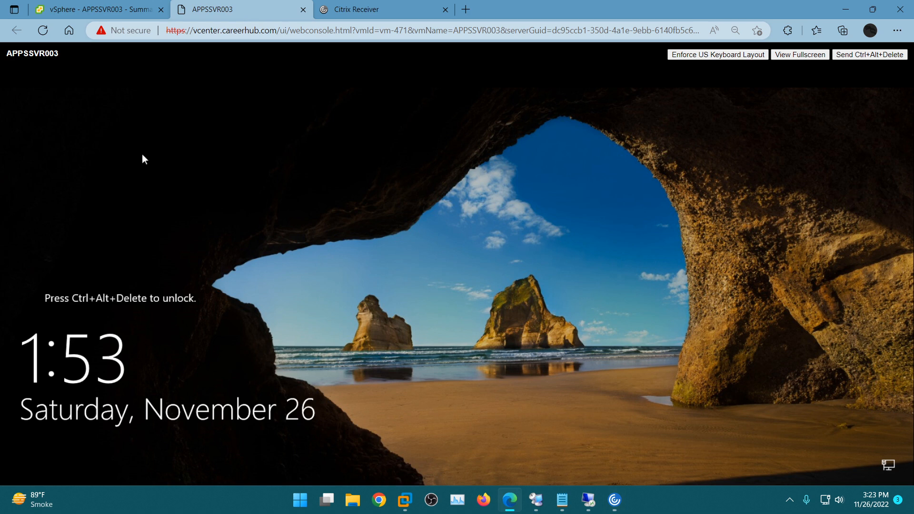
pyautogui.click(365, 10)
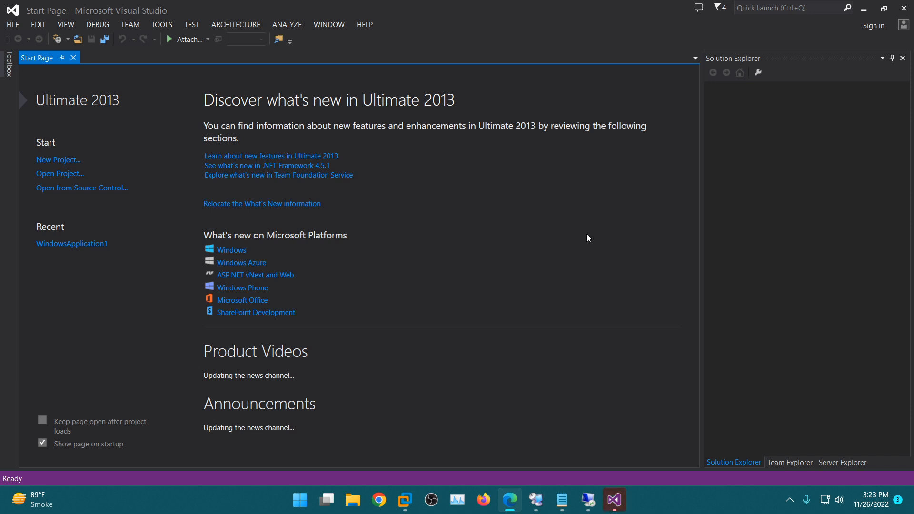
pyautogui.click(904, 8)
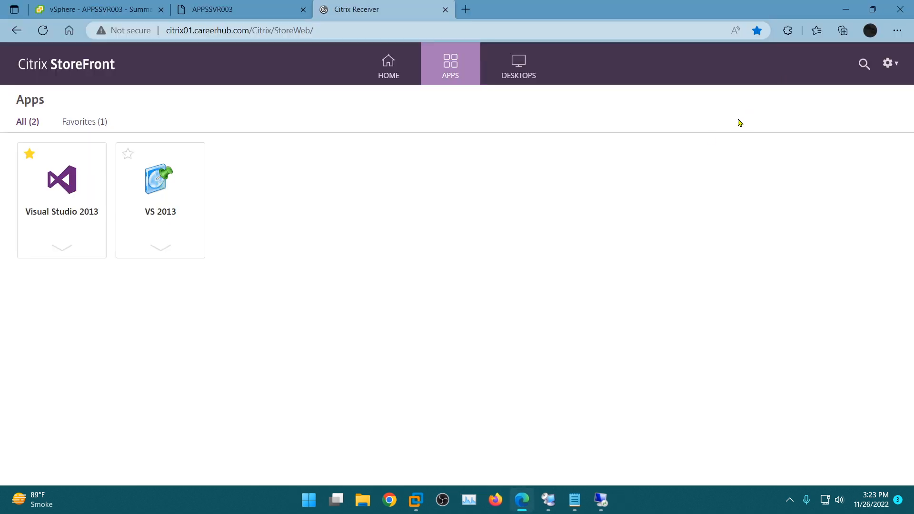
# - Log off StoreFront and log back on as careerhub\admin using the saved password
pyautogui.click(889, 63)
pyautogui.click(806, 190)
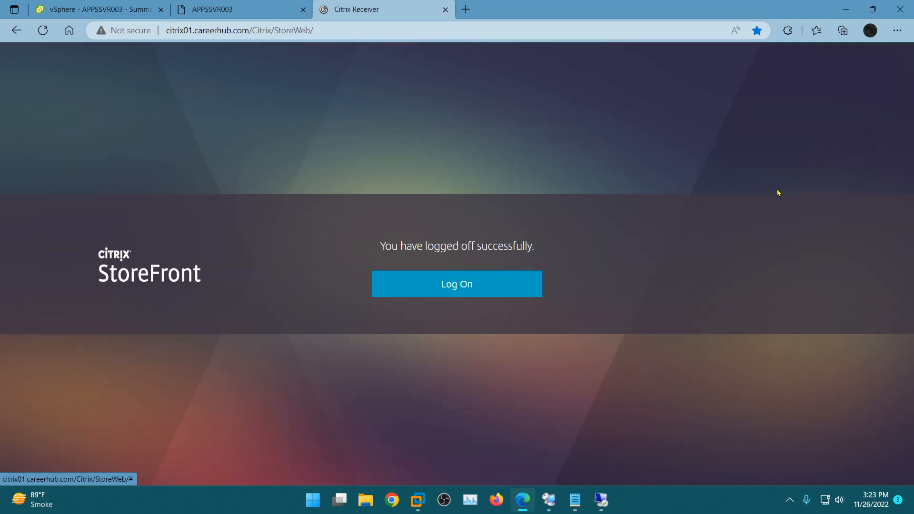
pyautogui.click(508, 282)
pyautogui.click(543, 231)
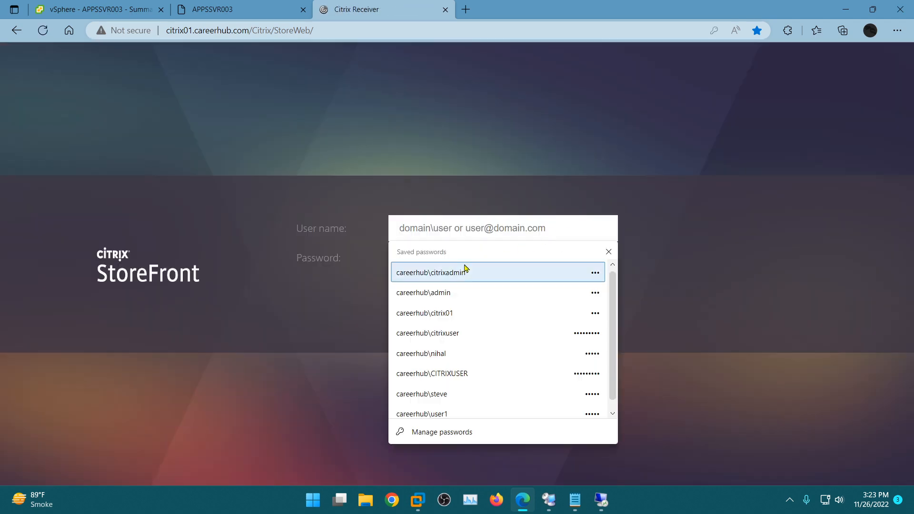
pyautogui.click(447, 296)
pyautogui.click(489, 306)
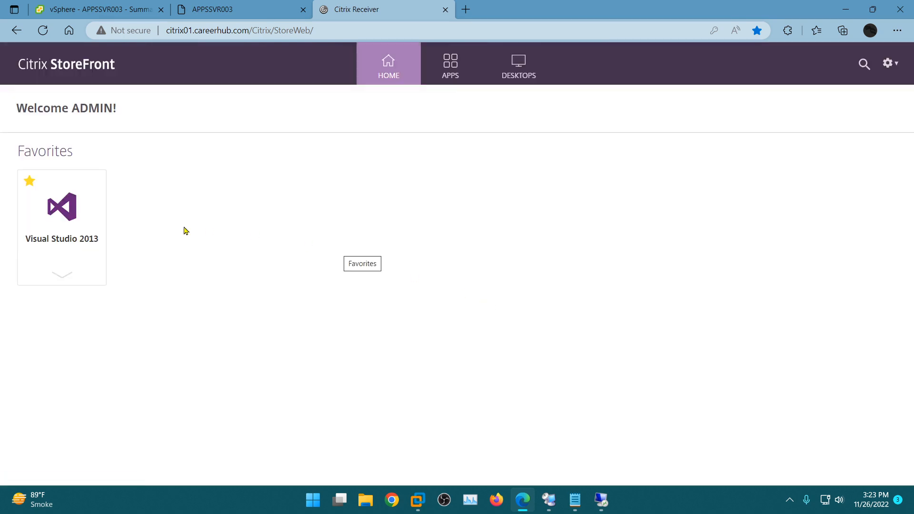
# - Launch Visual Studio 2013 from the StoreFront favorites through Citrix Workspace Launcher
pyautogui.click(74, 215)
pyautogui.click(513, 95)
pyautogui.moveTo(615, 500)
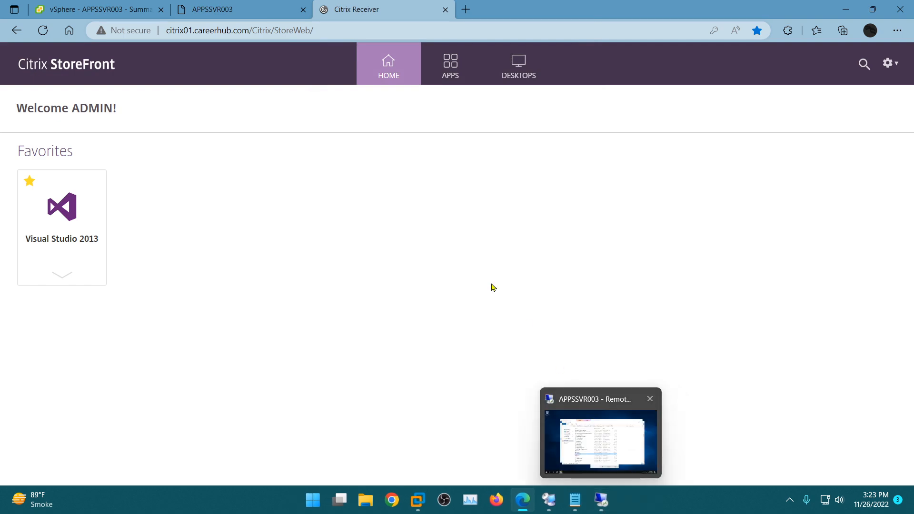
# - Launch VS 2013 from the StoreFront apps list, expand the startup details, and close its Visual Studio window
pyautogui.click(447, 66)
pyautogui.click(176, 183)
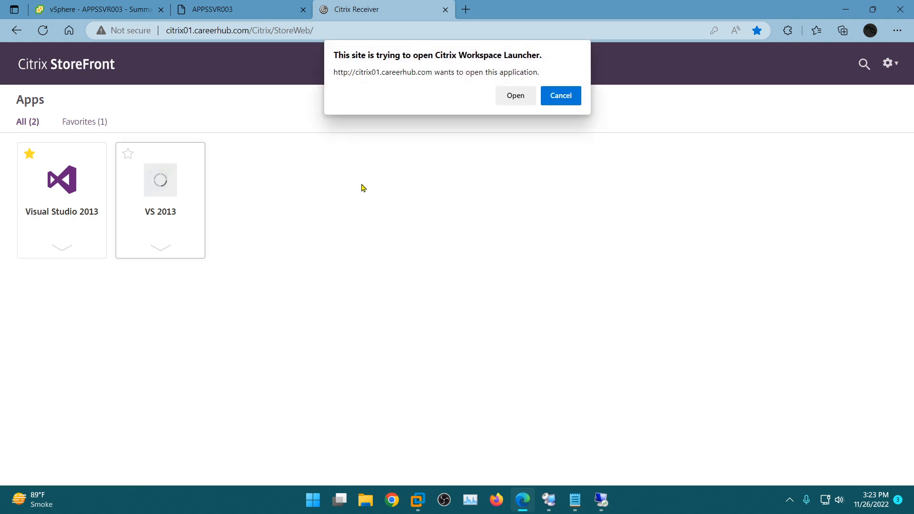
pyautogui.click(514, 102)
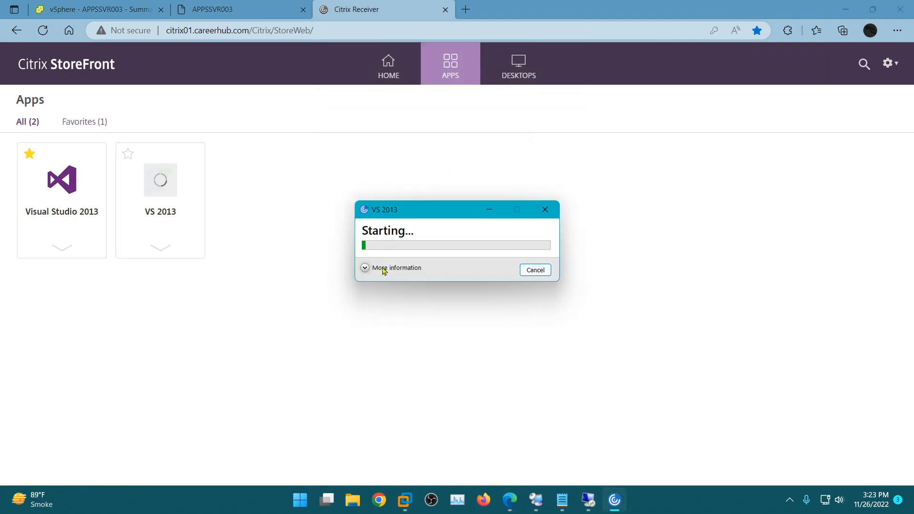
pyautogui.click(363, 269)
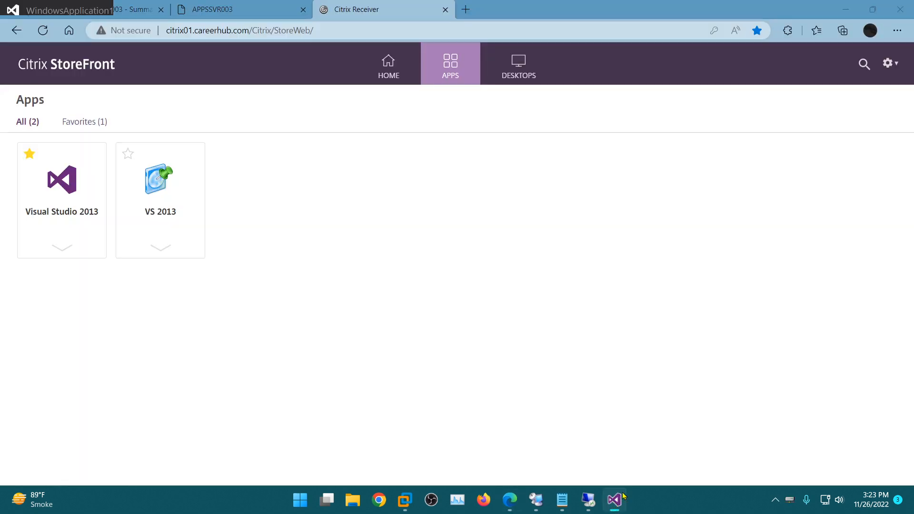
pyautogui.click(614, 501)
pyautogui.click(904, 8)
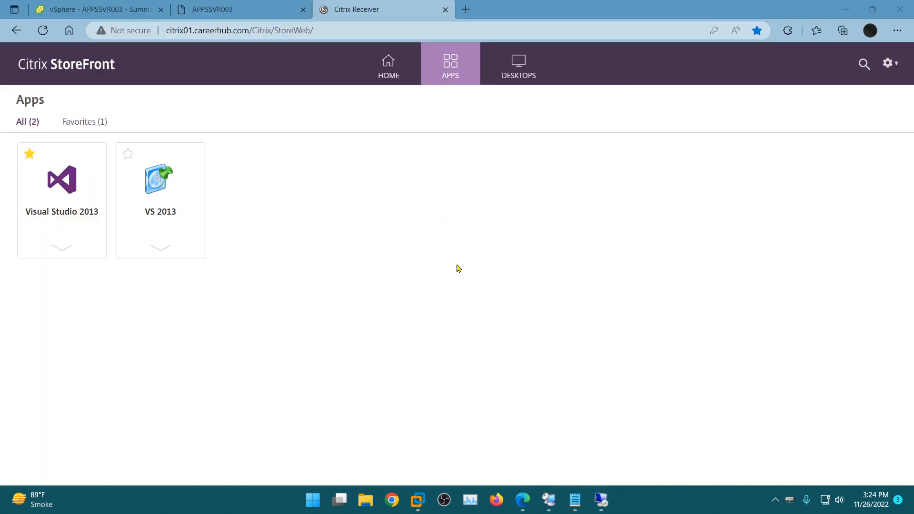
# - On the Active Directory server in Remote Desktop Connection Manager, copy the ADMIN user with first name and logon name visual
pyautogui.click(549, 505)
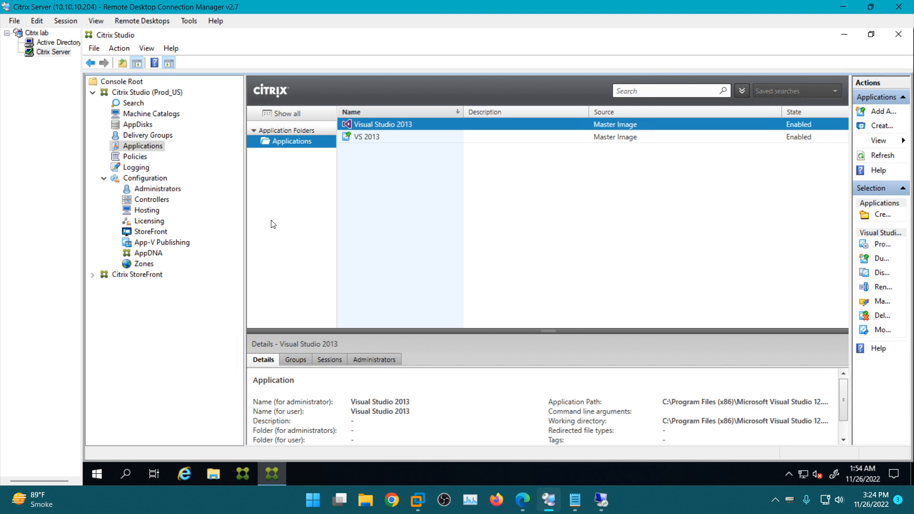
pyautogui.click(66, 44)
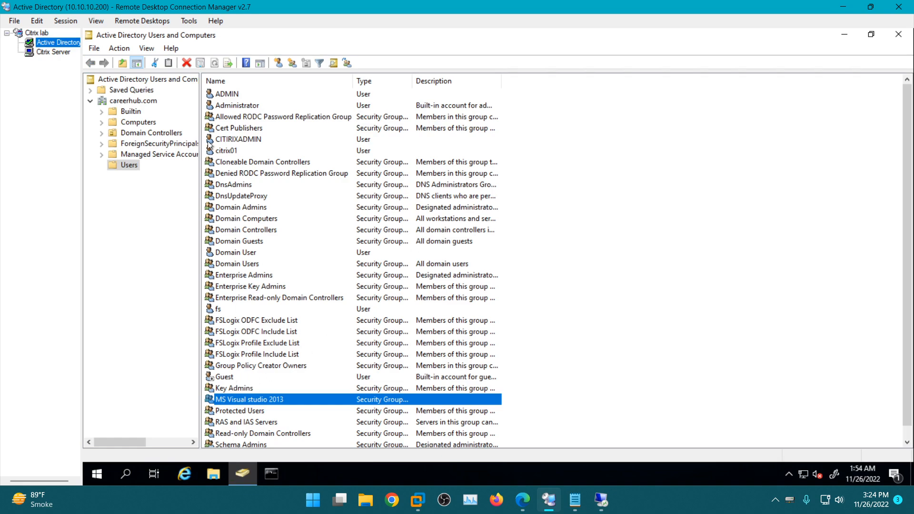
pyautogui.click(226, 97)
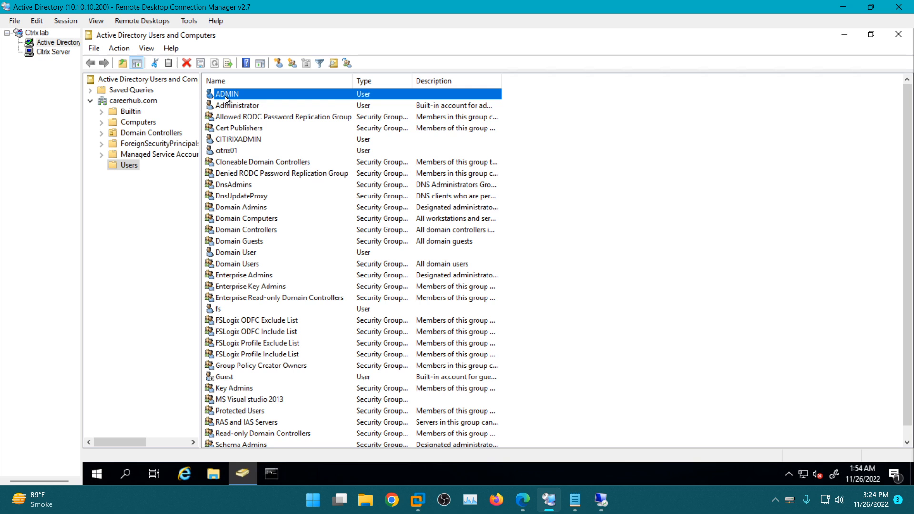
pyautogui.rightClick(225, 95)
pyautogui.click(251, 107)
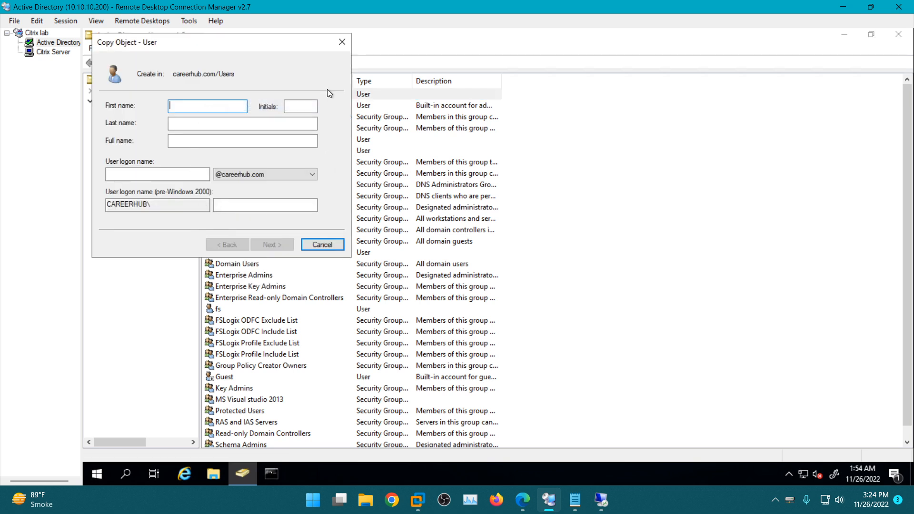
pyautogui.write('ual')
pyautogui.click(155, 169)
pyautogui.write('visual')
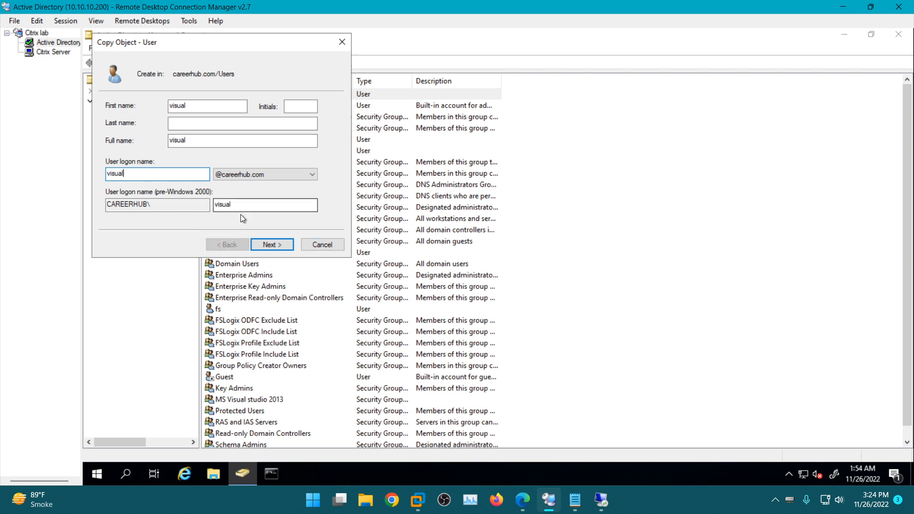
pyautogui.click(280, 244)
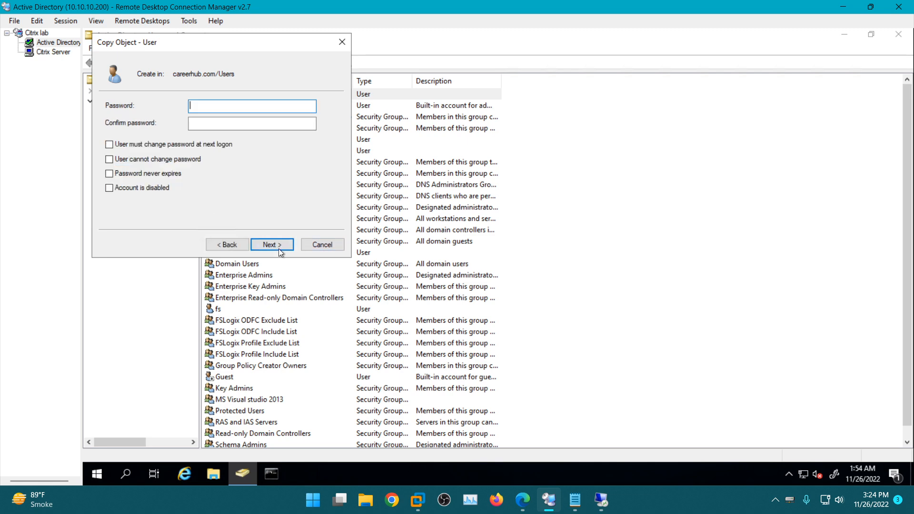
# - Enter and confirm the account password for the copied visual user and finish creating it
pyautogui.write('***')
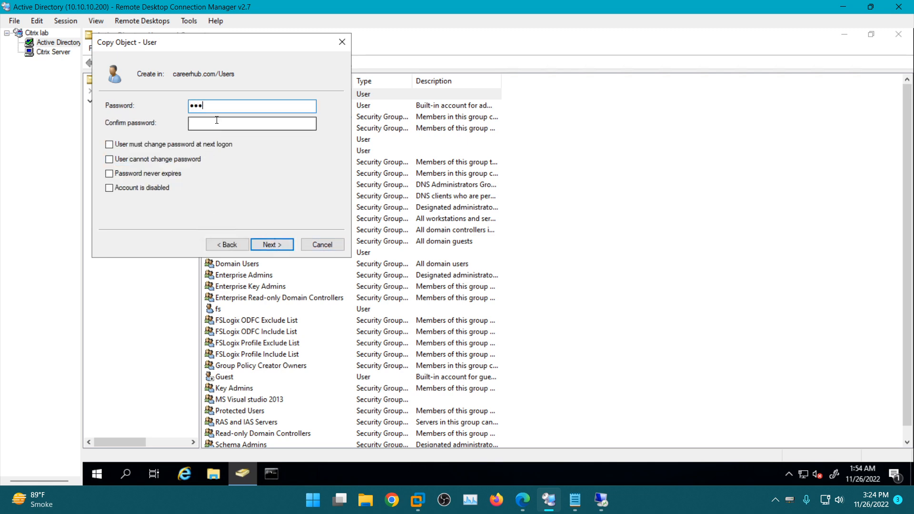
pyautogui.click(217, 123)
pyautogui.write('**')
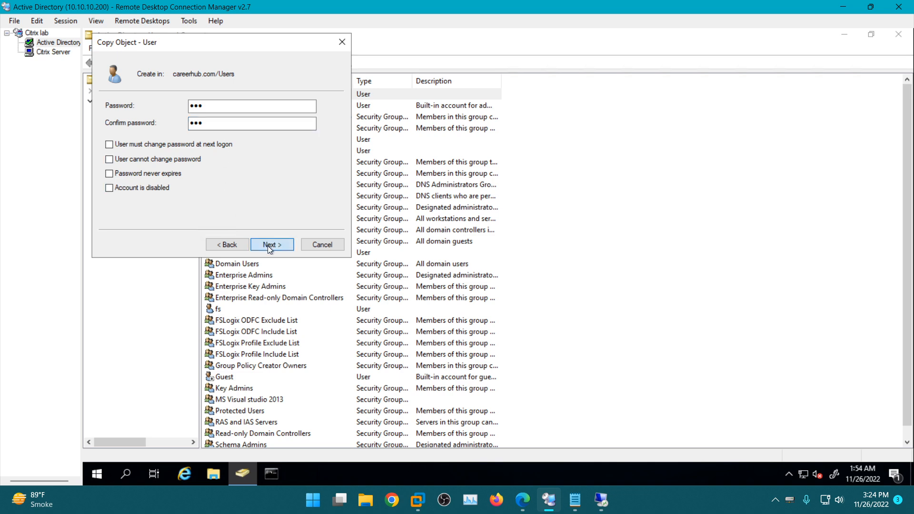
pyautogui.click(268, 246)
pyautogui.click(268, 246)
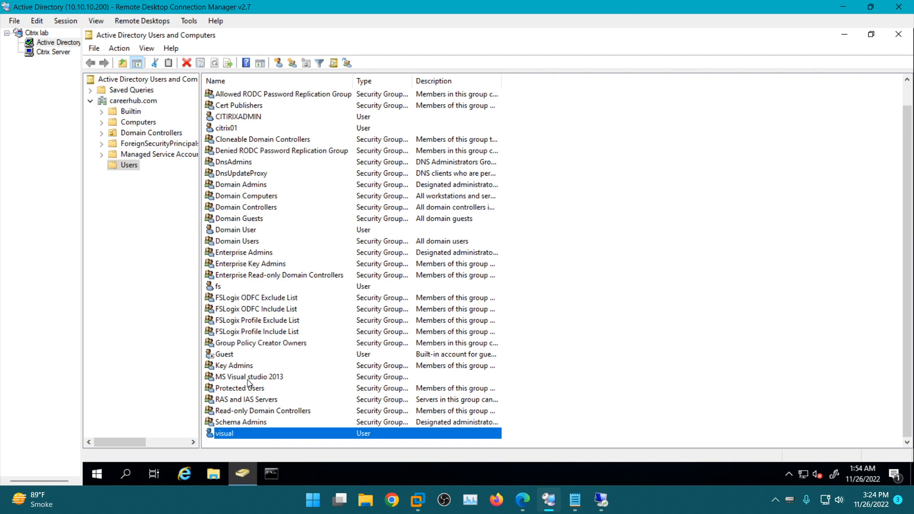
# - Examine the members of the MS Visual studio 2013 group for the visual user, leaving its properties unsaved
pyautogui.click(258, 347)
pyautogui.doubleClick(247, 377)
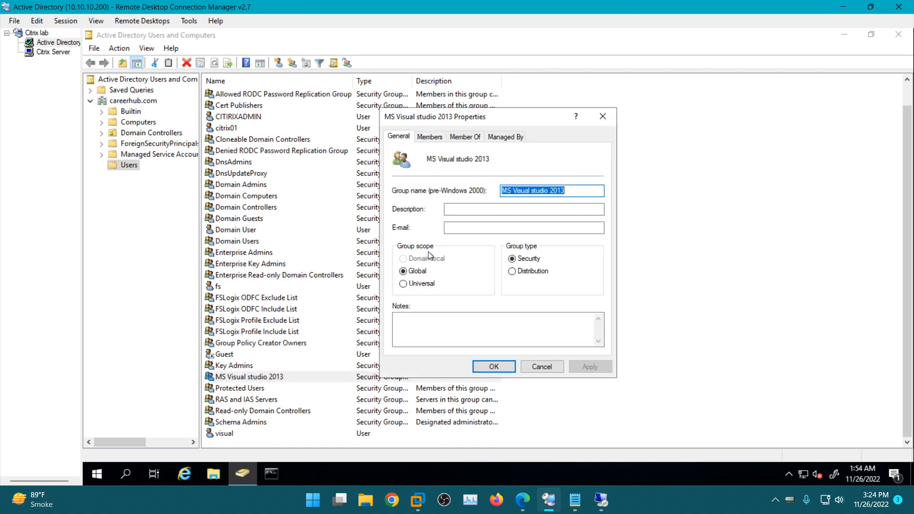
pyautogui.click(430, 137)
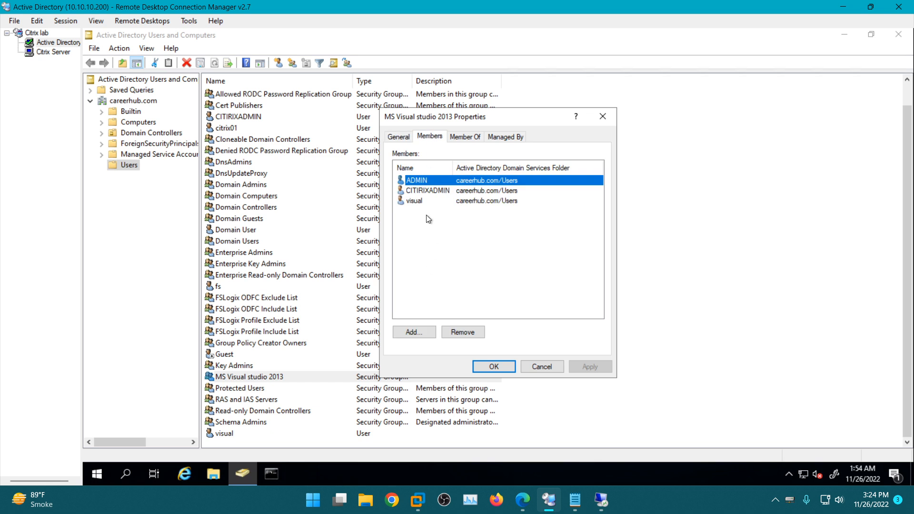
pyautogui.click(416, 201)
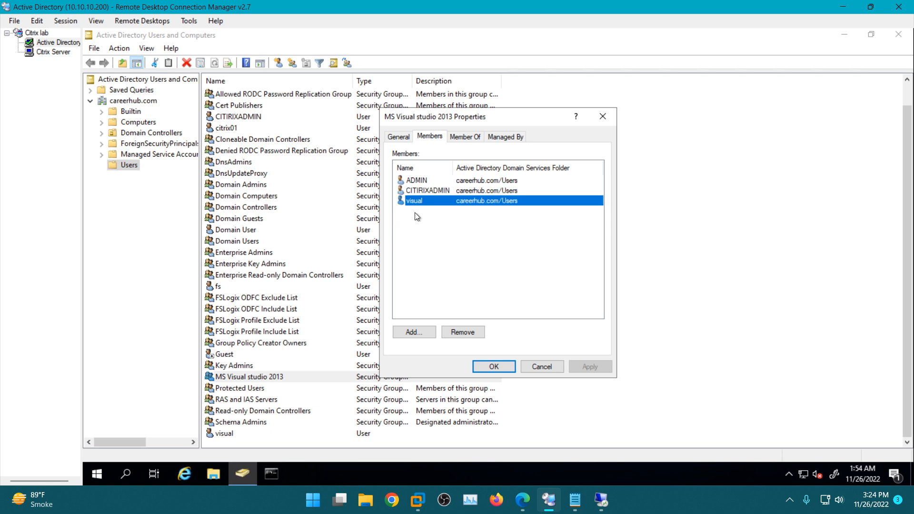
pyautogui.click(542, 367)
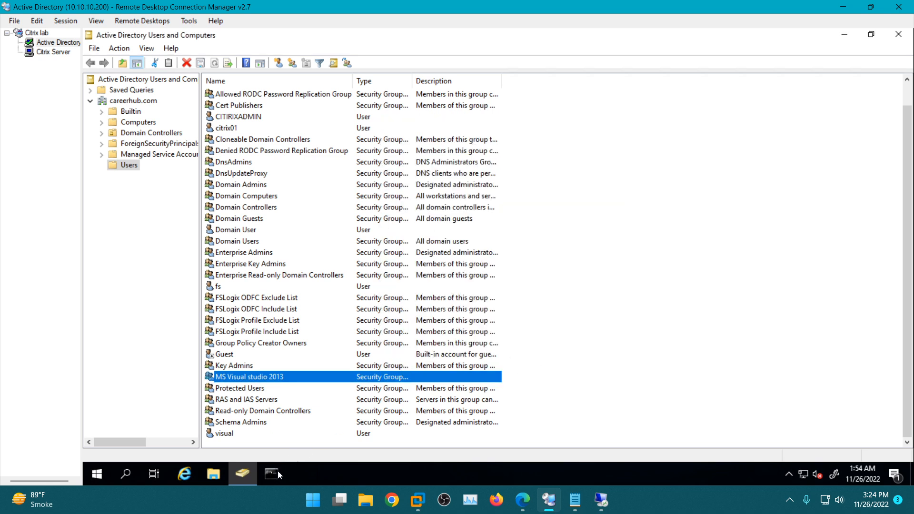
# - Switch back to StoreFront in Edge, log off the admin session, and open the log-on form
pyautogui.click(522, 500)
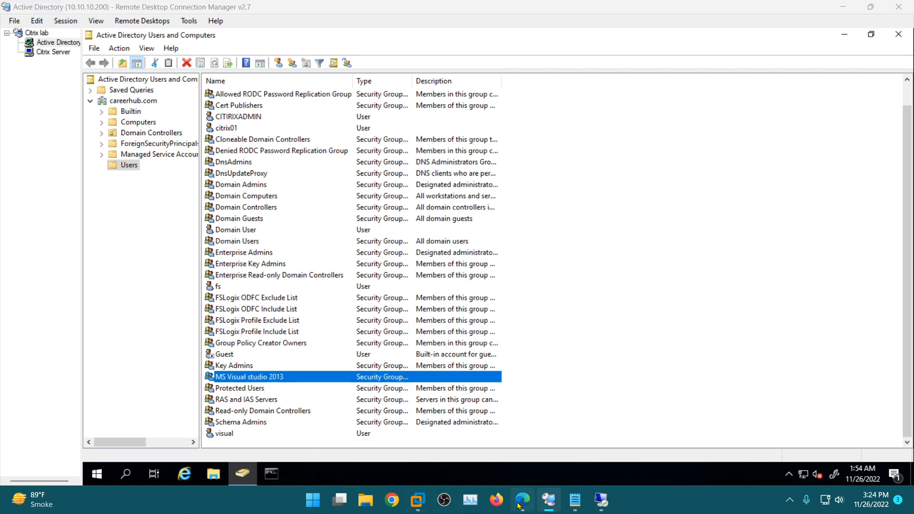
pyautogui.click(889, 63)
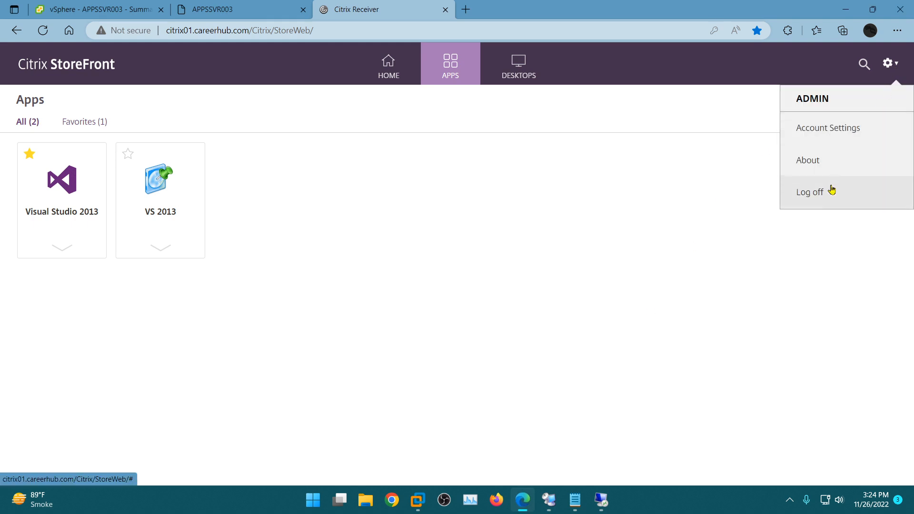
pyautogui.click(801, 191)
pyautogui.click(467, 284)
# - Log on as careerhub\visual, reusing the saved admin entry's password, then save the new credentials and postpone the security settings review
pyautogui.click(467, 229)
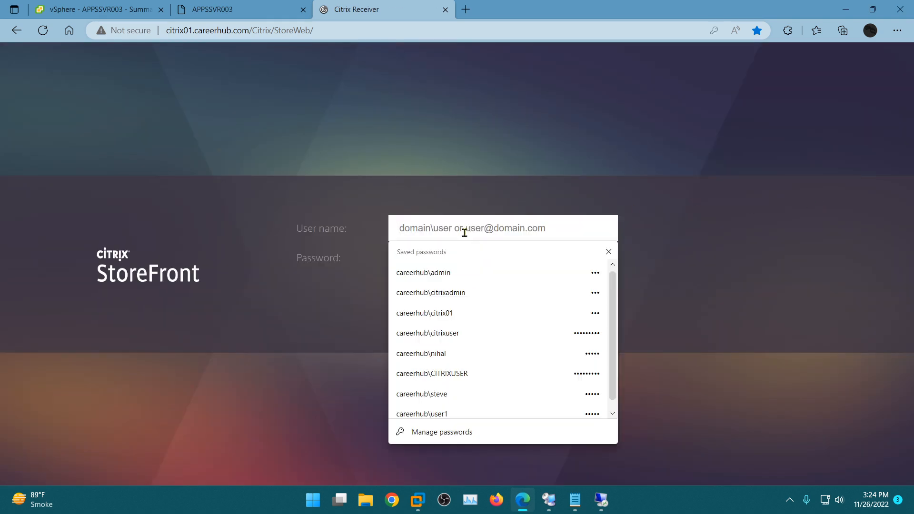
pyautogui.click(442, 274)
pyautogui.doubleClick(458, 228)
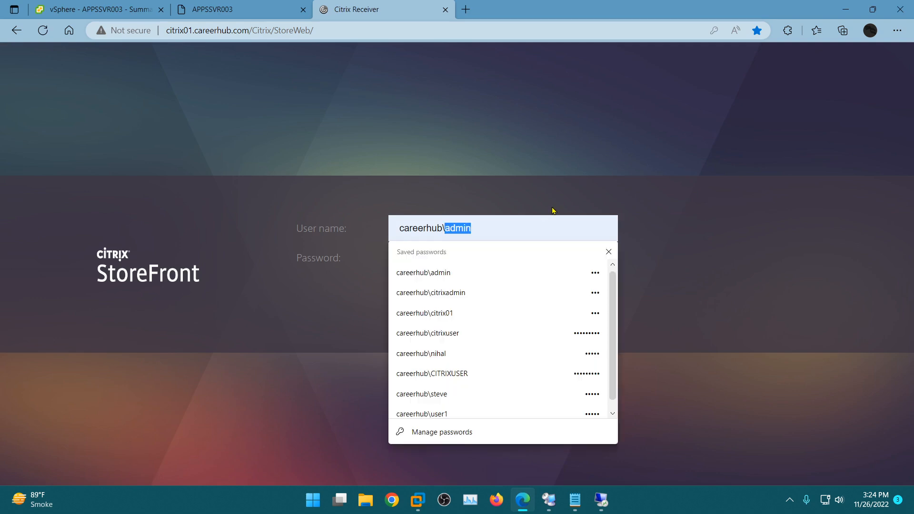
pyautogui.write('vi')
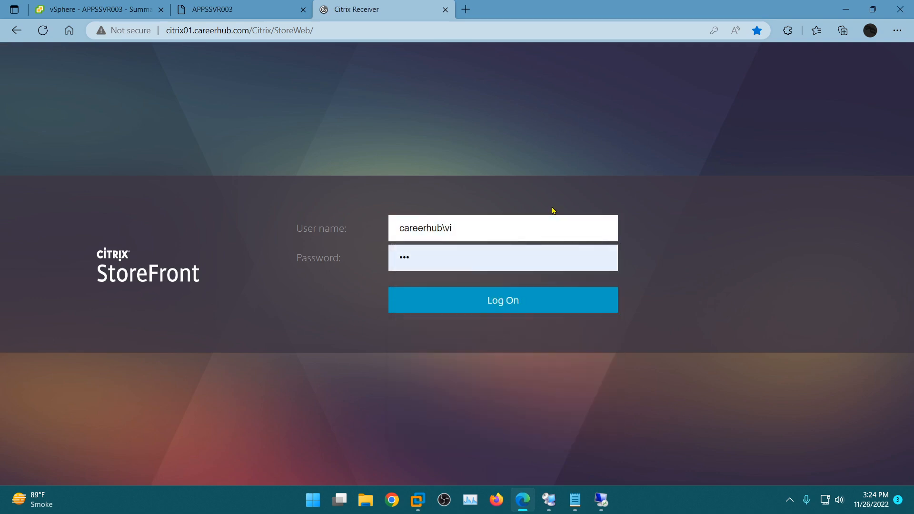
pyautogui.write('sual')
pyautogui.click(487, 308)
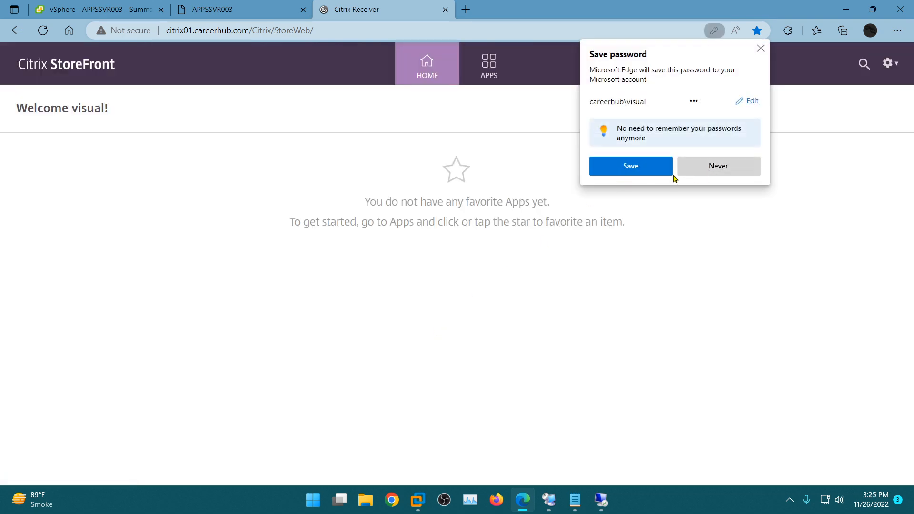
pyautogui.click(628, 168)
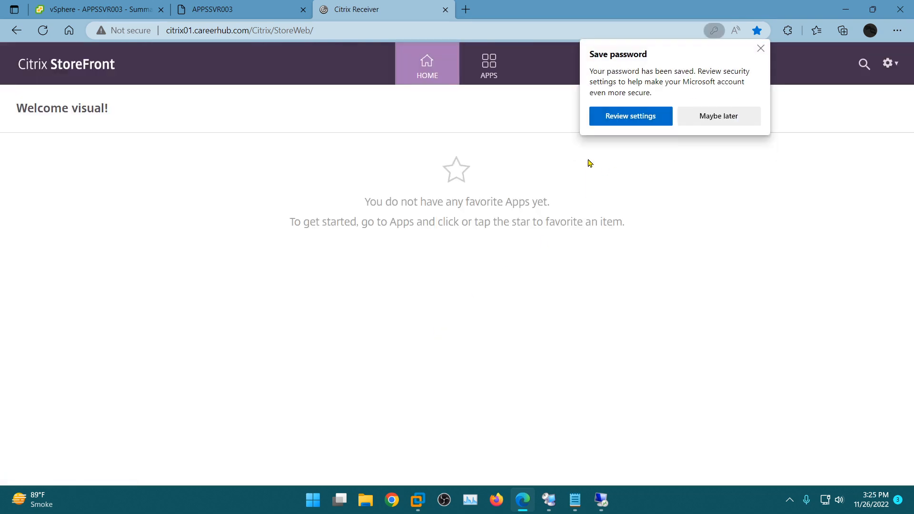
pyautogui.click(717, 116)
# - Launch VS 2013 from the available apps, skip the Visual Studio sign-in, and start it with General development settings and the Blue theme
pyautogui.click(490, 69)
pyautogui.click(160, 198)
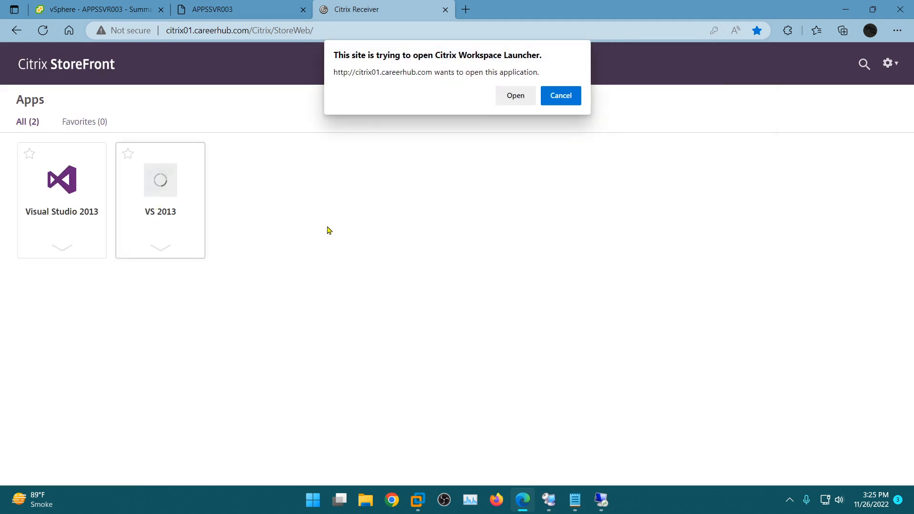
pyautogui.click(507, 98)
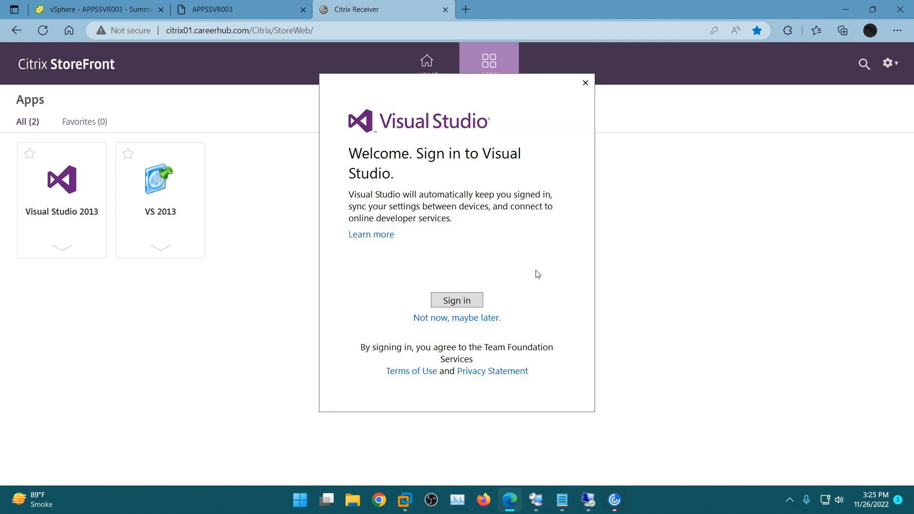
pyautogui.click(448, 322)
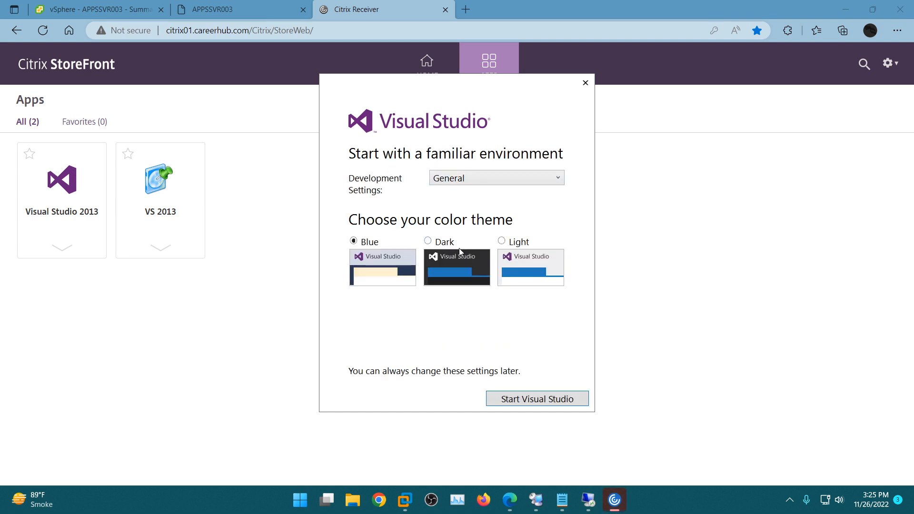
pyautogui.click(515, 405)
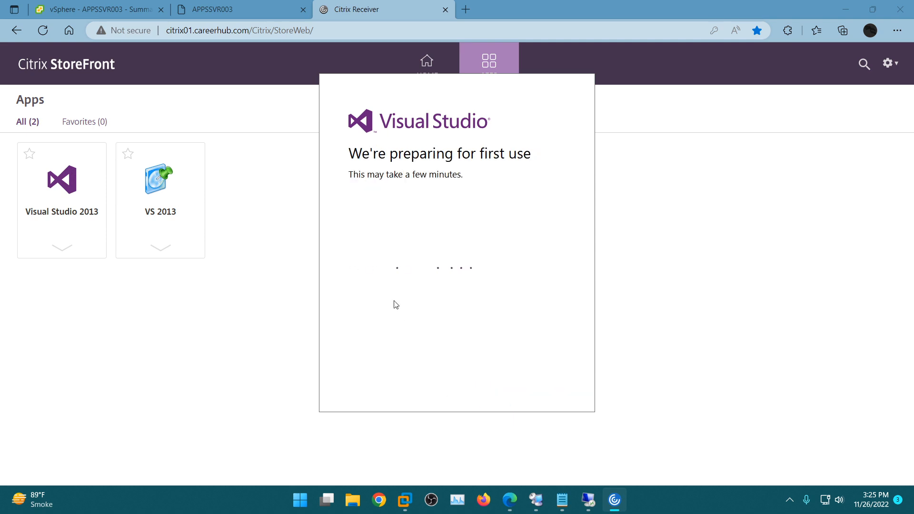